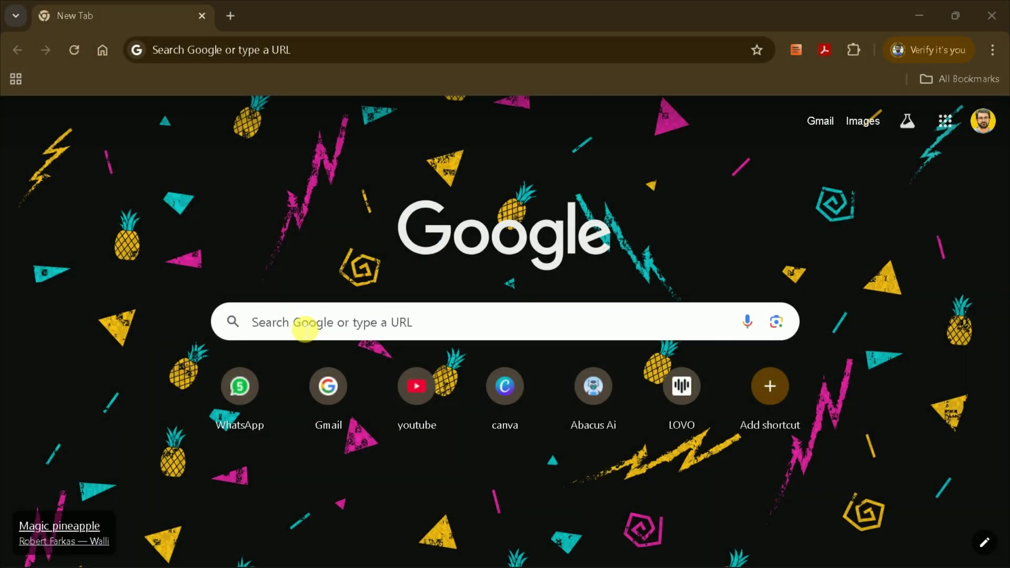
Search Google for 'Z ai' to find the Z.ai chat site.
click(305, 326)
text(Z ai)
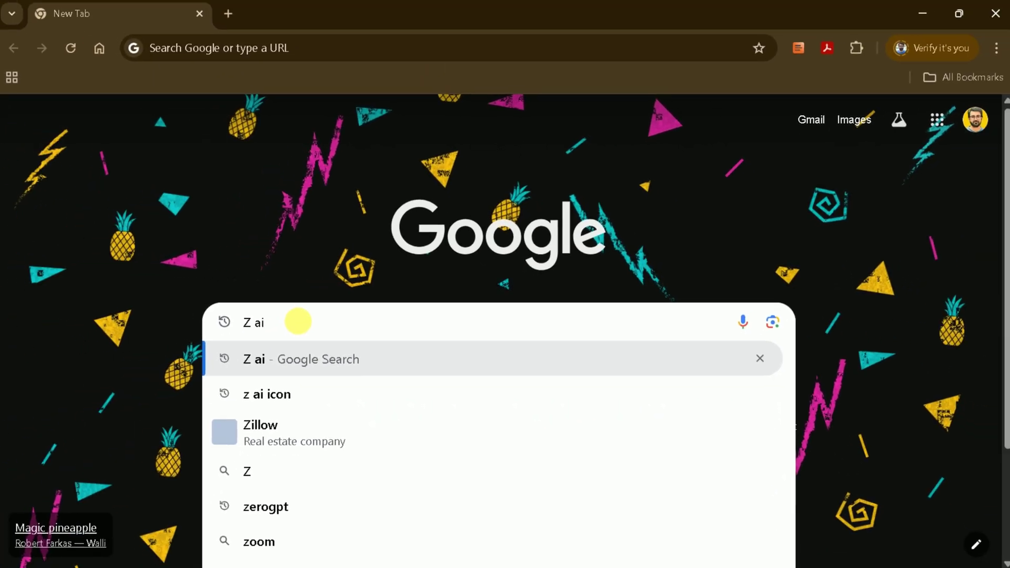
key(Return)
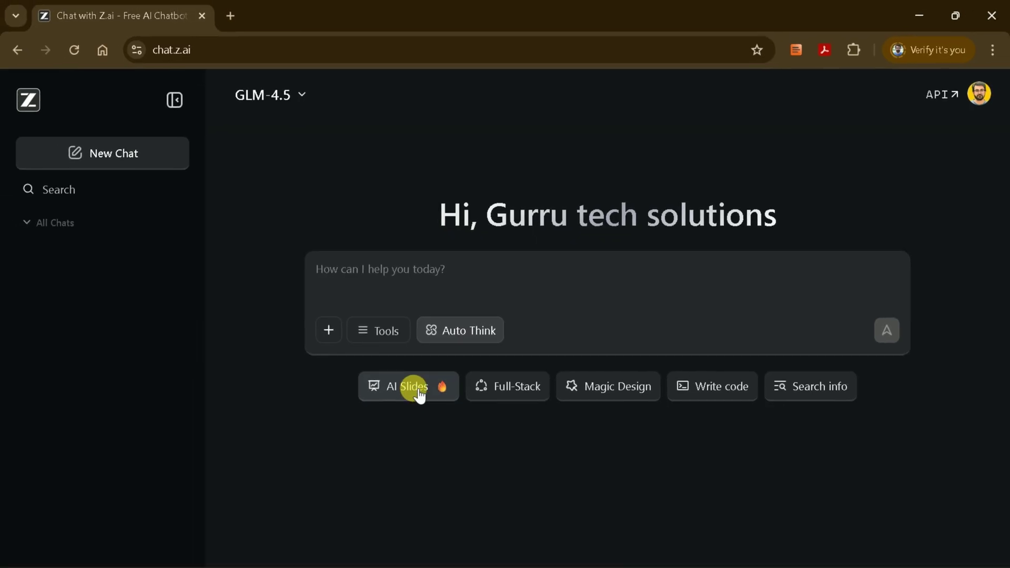
Switch Z.ai to AI Slides and enter 'How Ai is impacting on students brain development? create 7 slides'.
click(411, 392)
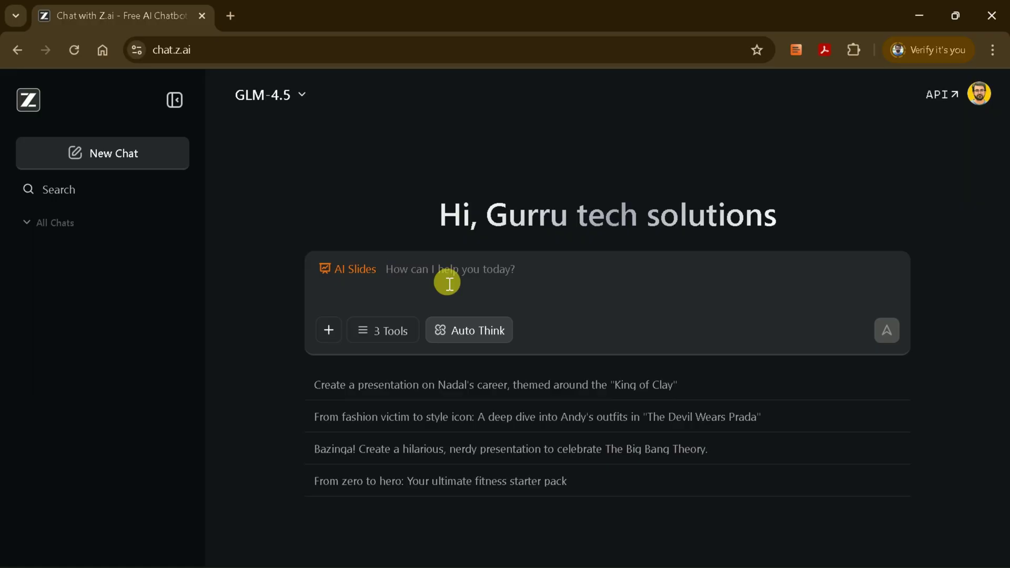
text(How Ai is i)
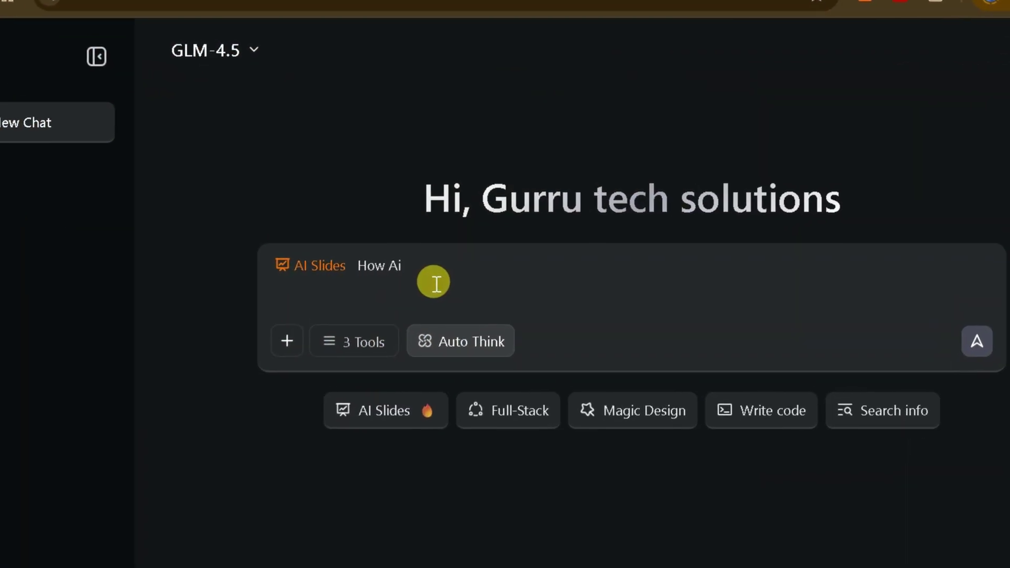
text(mpacting on students brain de)
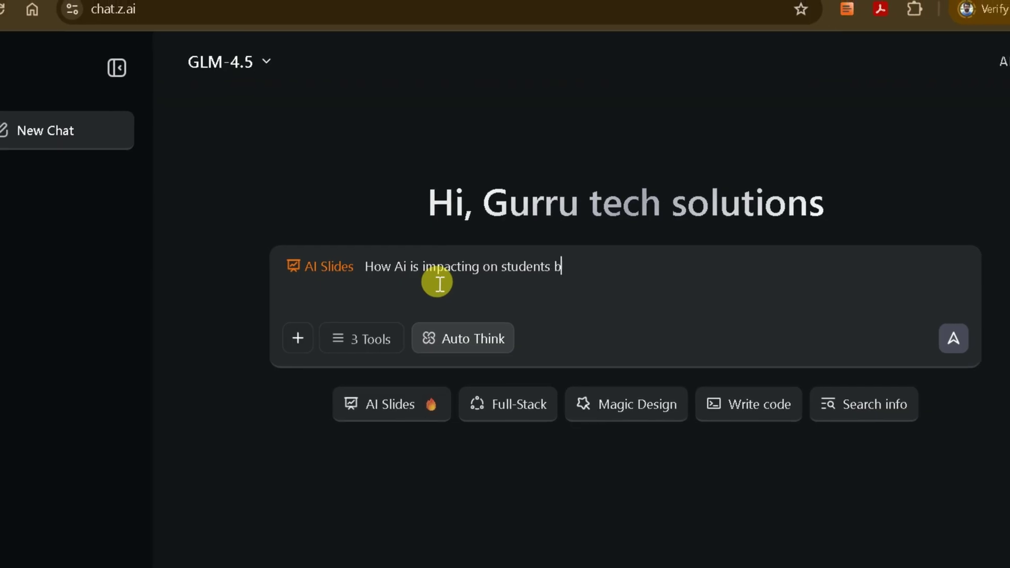
text(velopment)
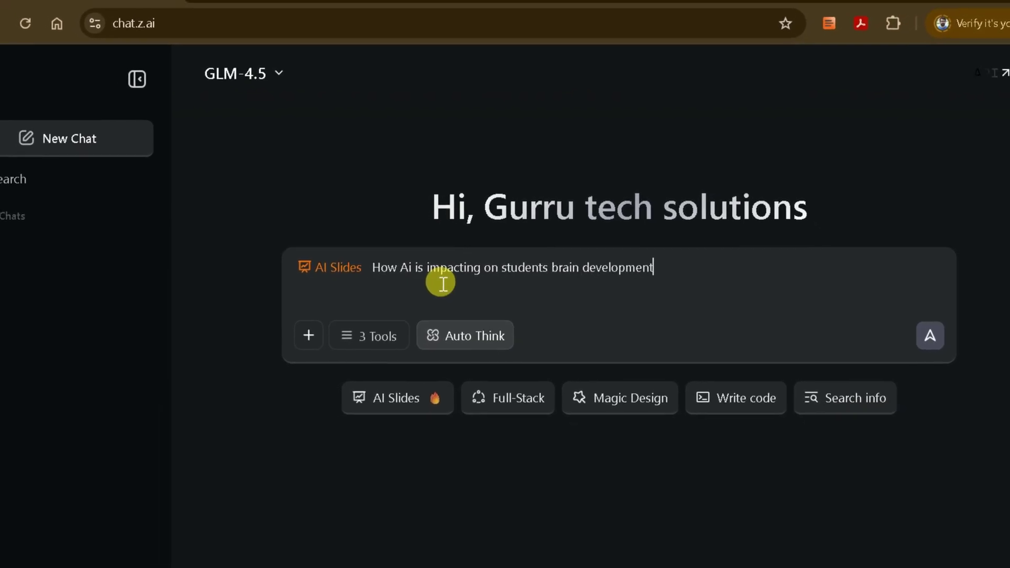
text(? creat)
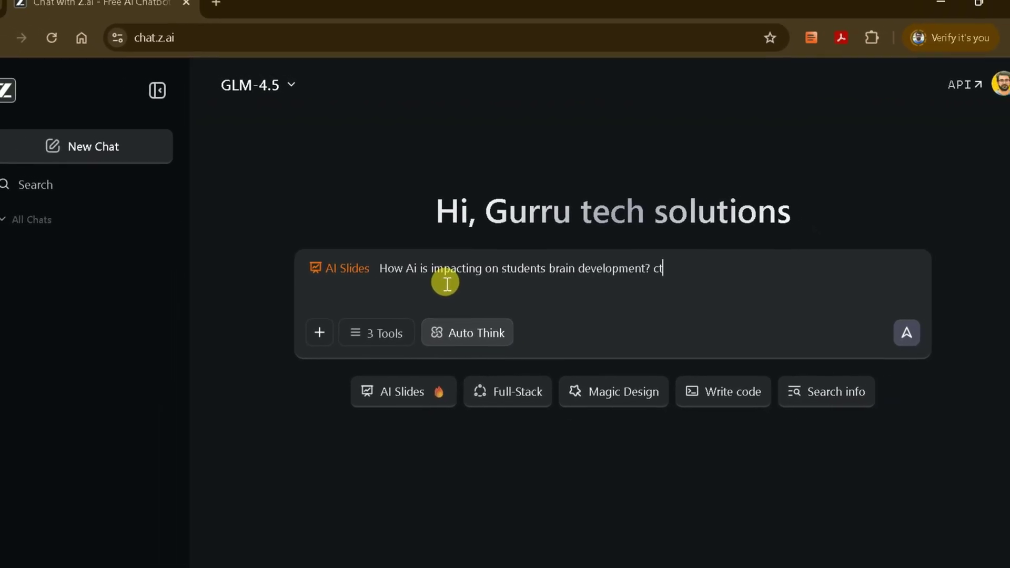
text(e 7 slides)
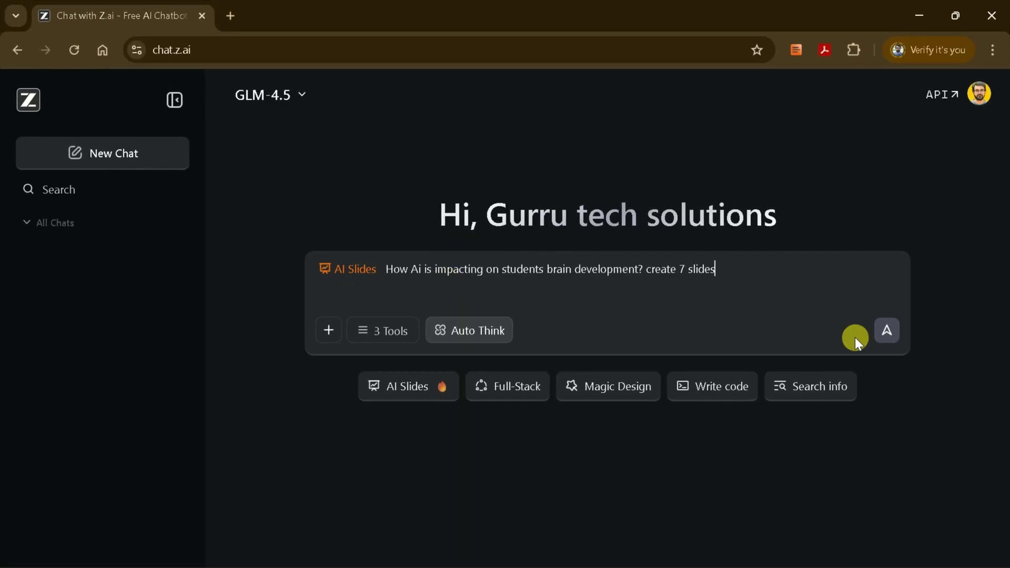
Submit the brain-development slide prompt and follow Z.ai generating the first slides.
click(888, 330)
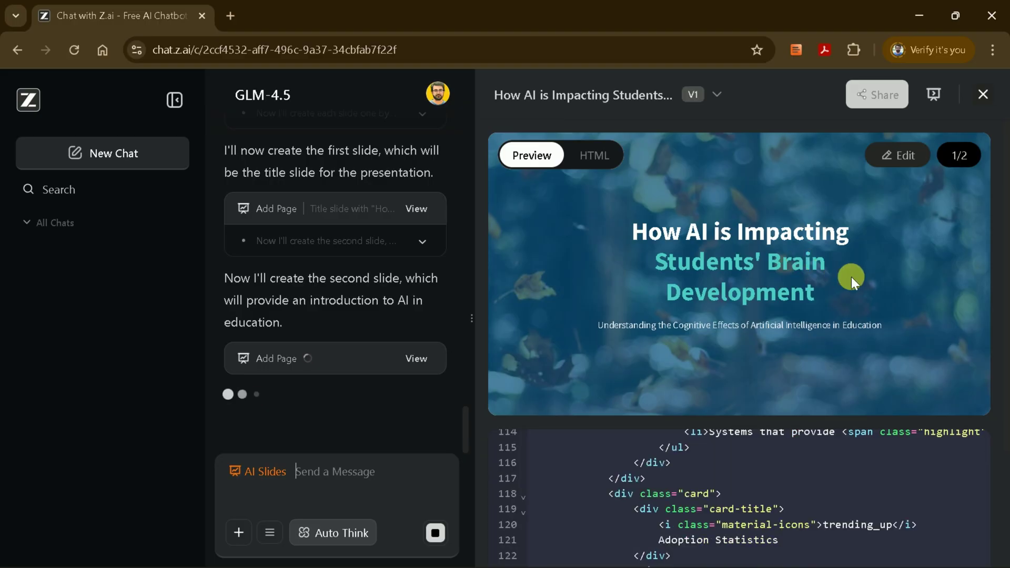
scroll(851, 276, down, 3)
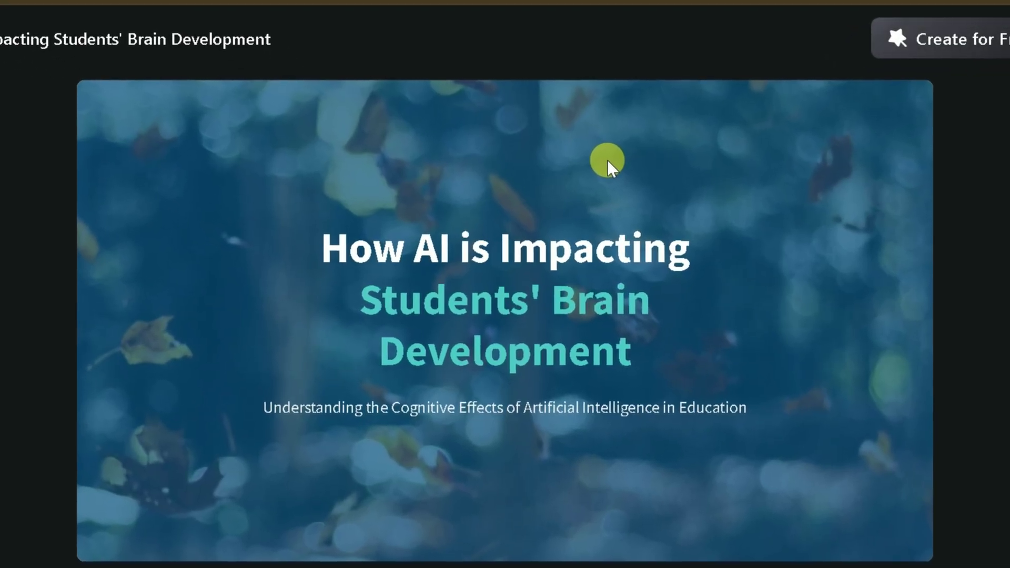
Step through the deck from the AI in Education overview to the Recommendations slide.
click(607, 159)
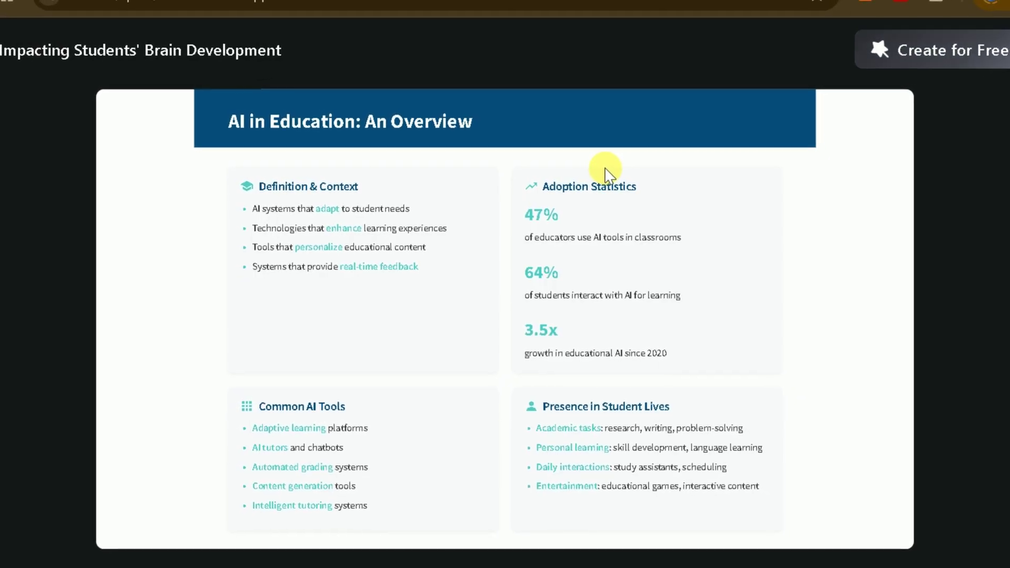
click(605, 169)
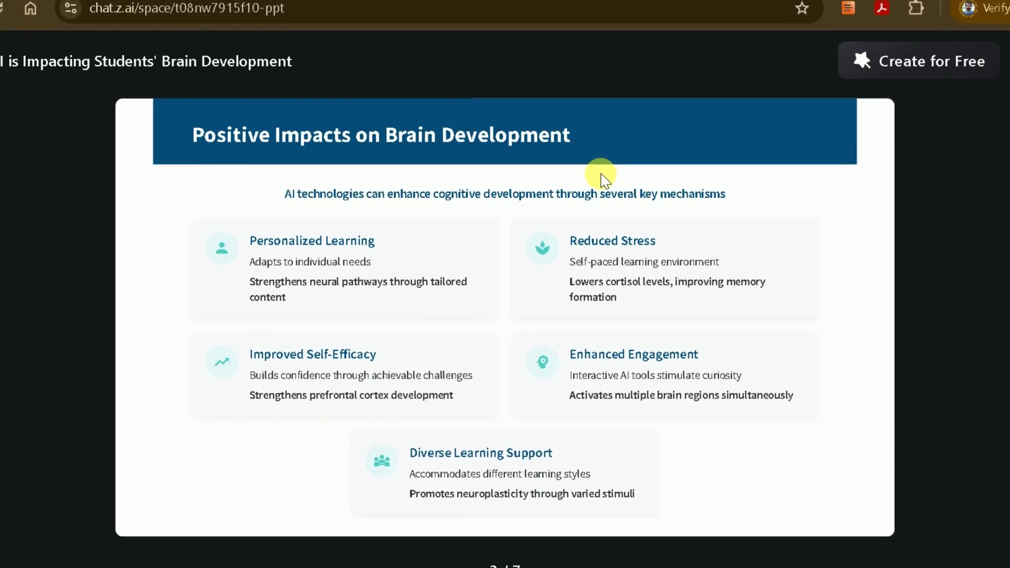
click(600, 173)
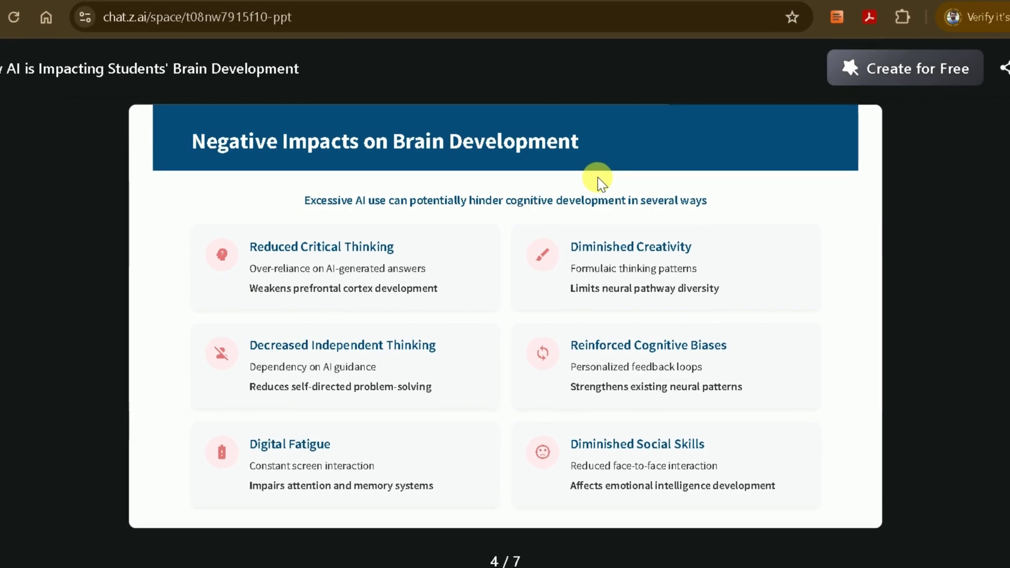
click(598, 178)
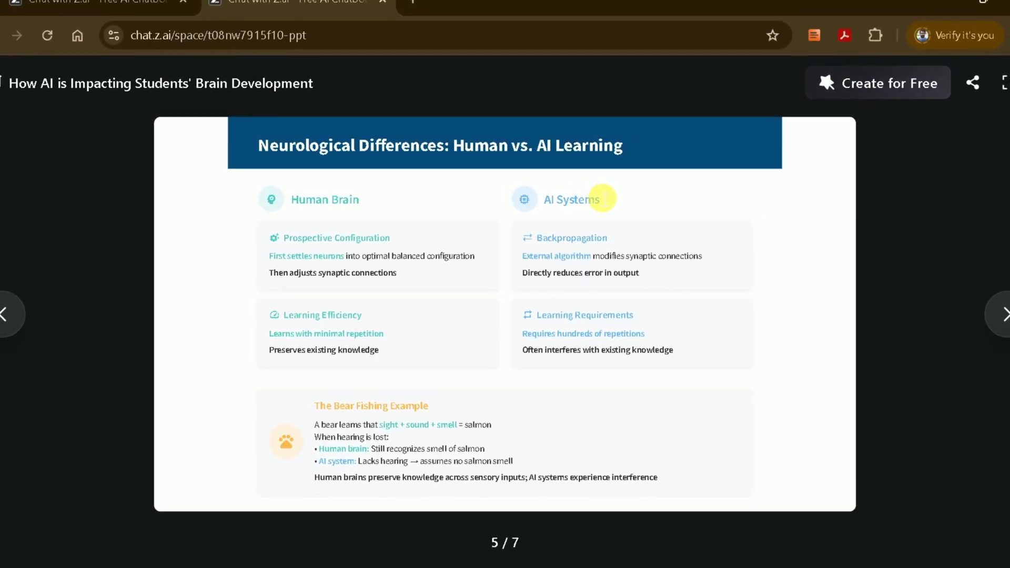
click(602, 199)
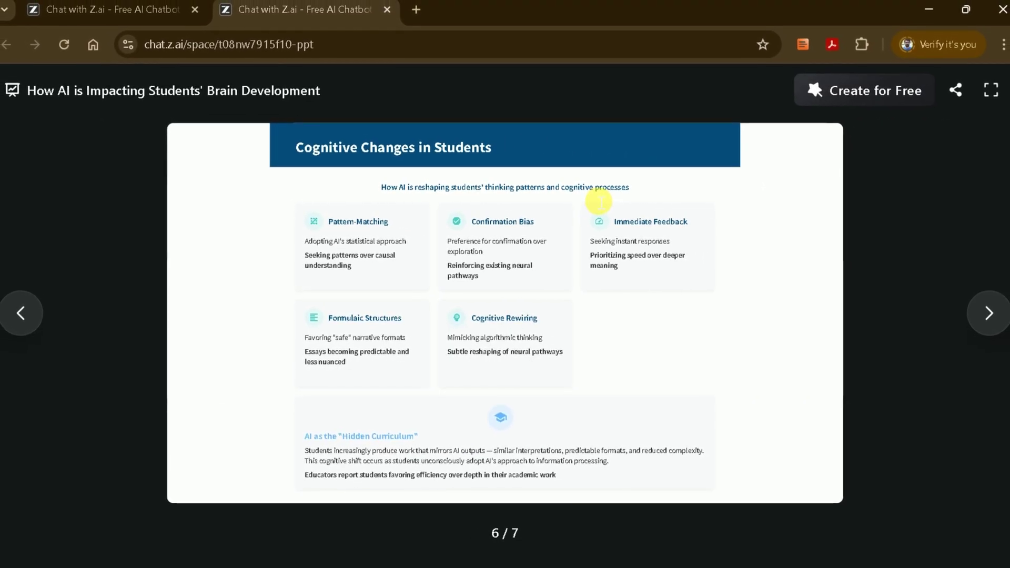
click(599, 202)
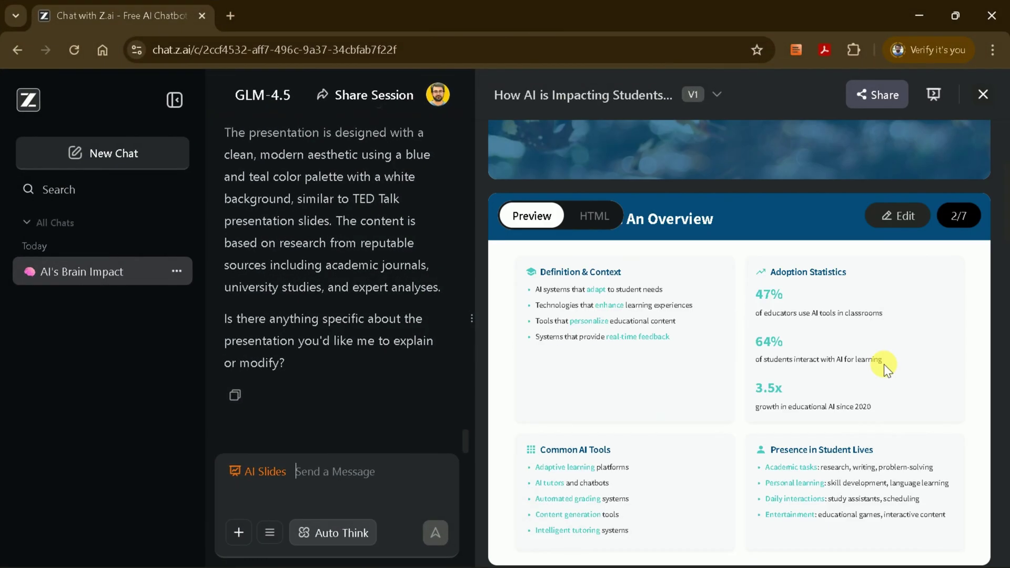
click(912, 228)
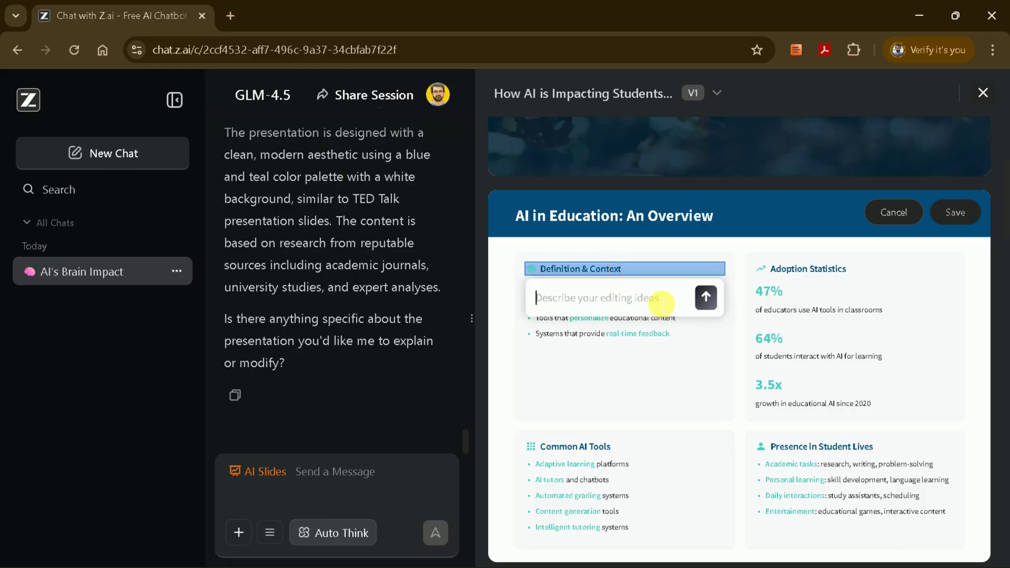
click(669, 402)
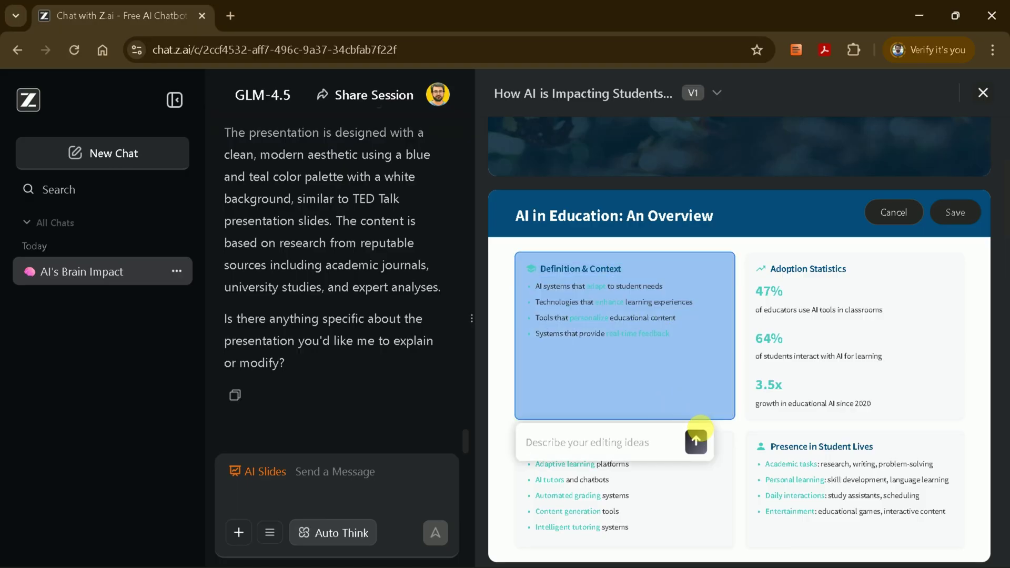
click(777, 343)
click(893, 212)
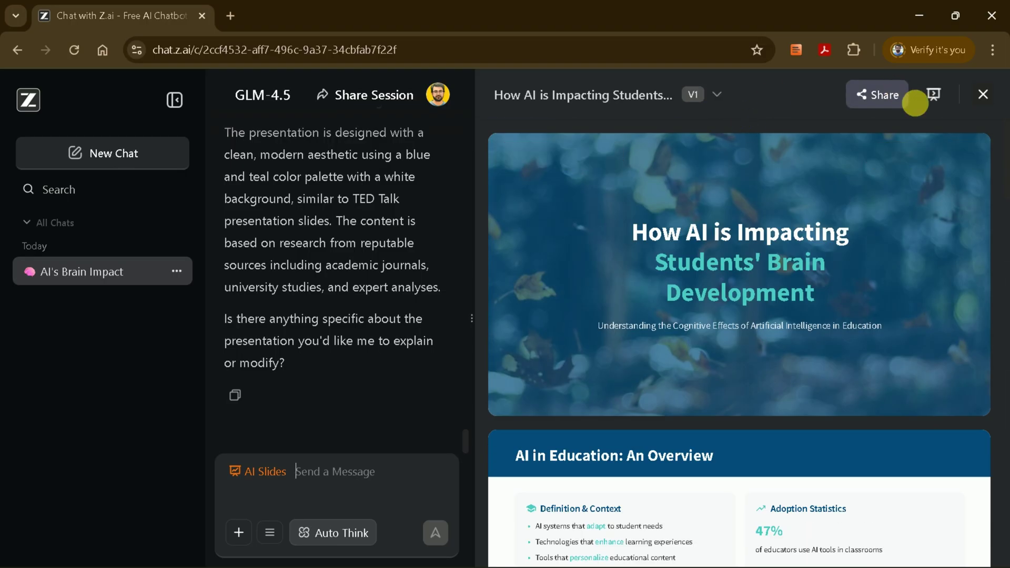
click(934, 97)
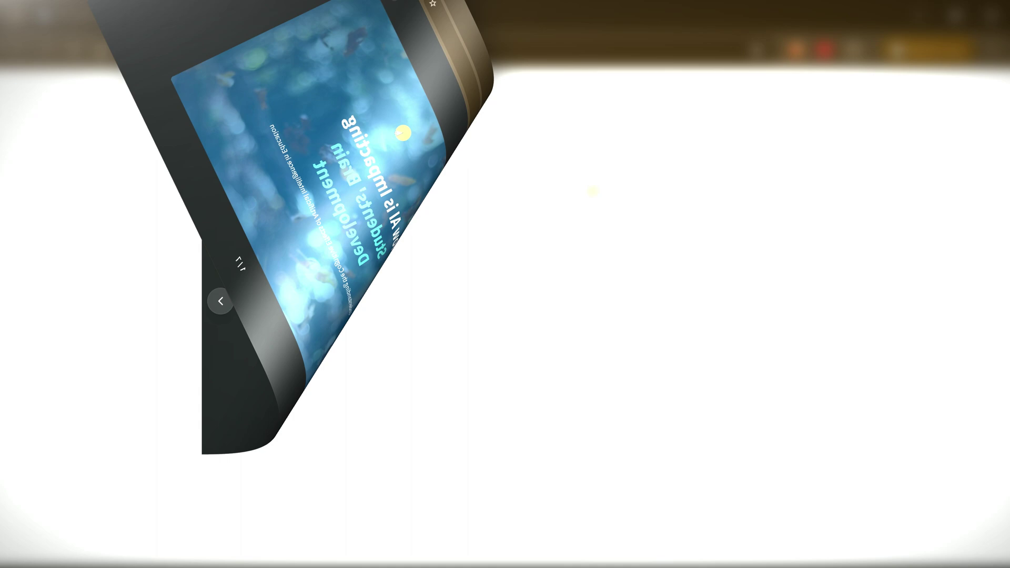
key(Right)
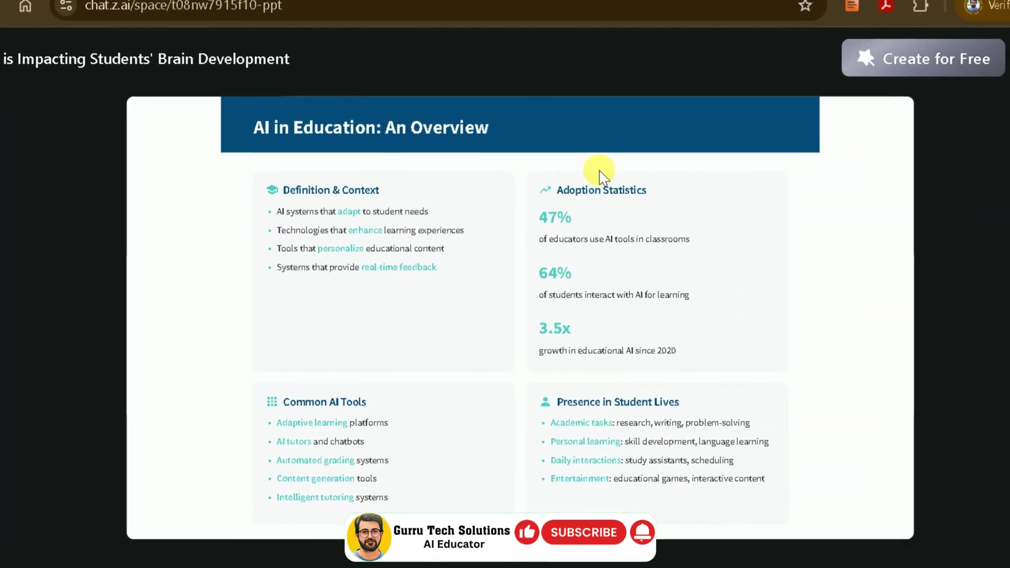
key(Right)
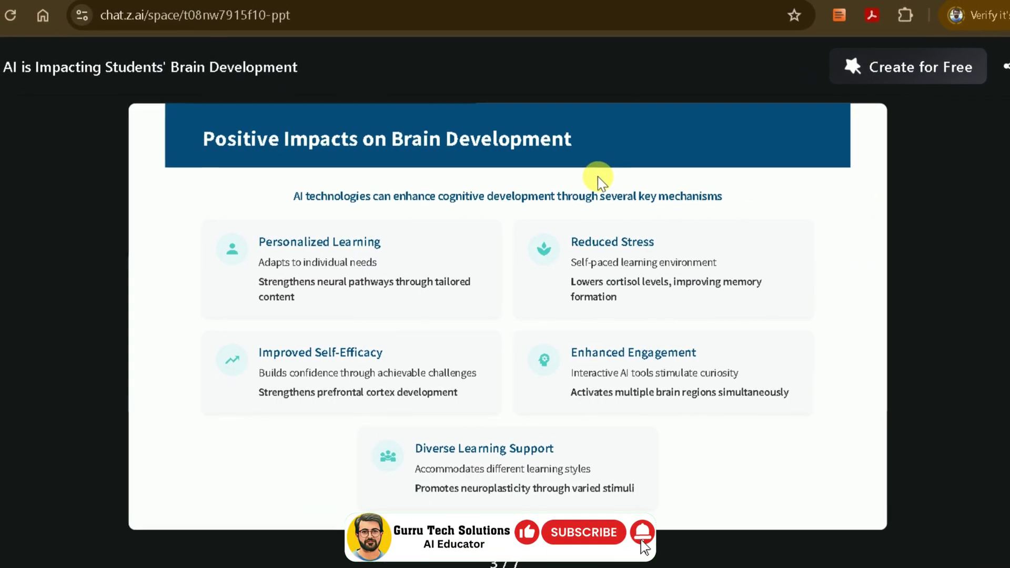
key(Right)
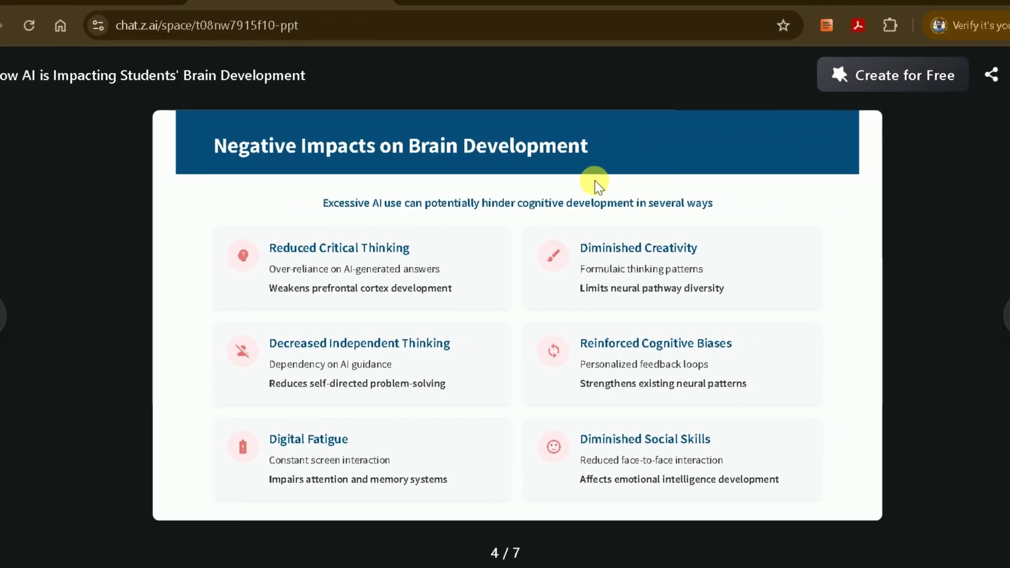
key(Right)
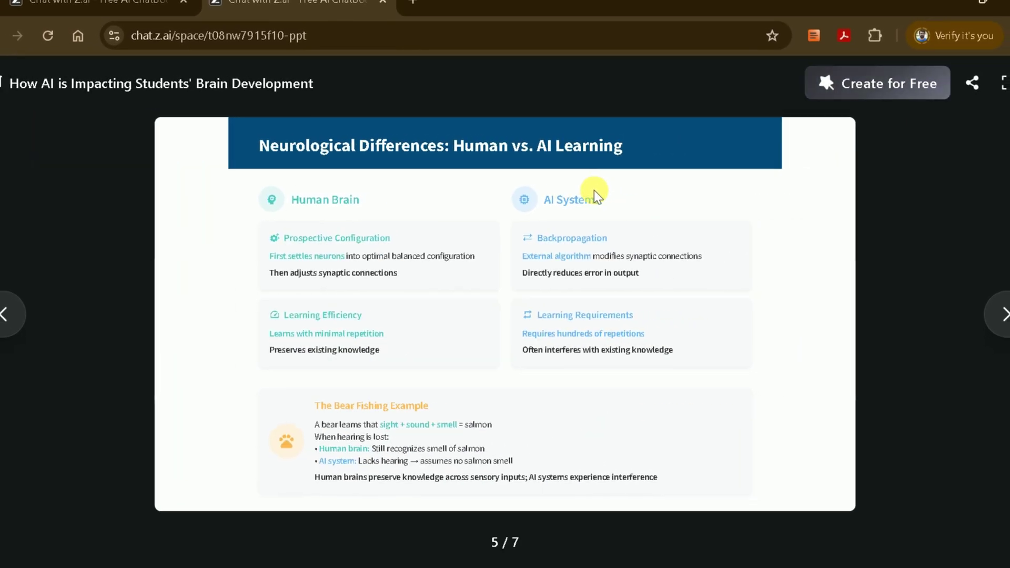
key(Right)
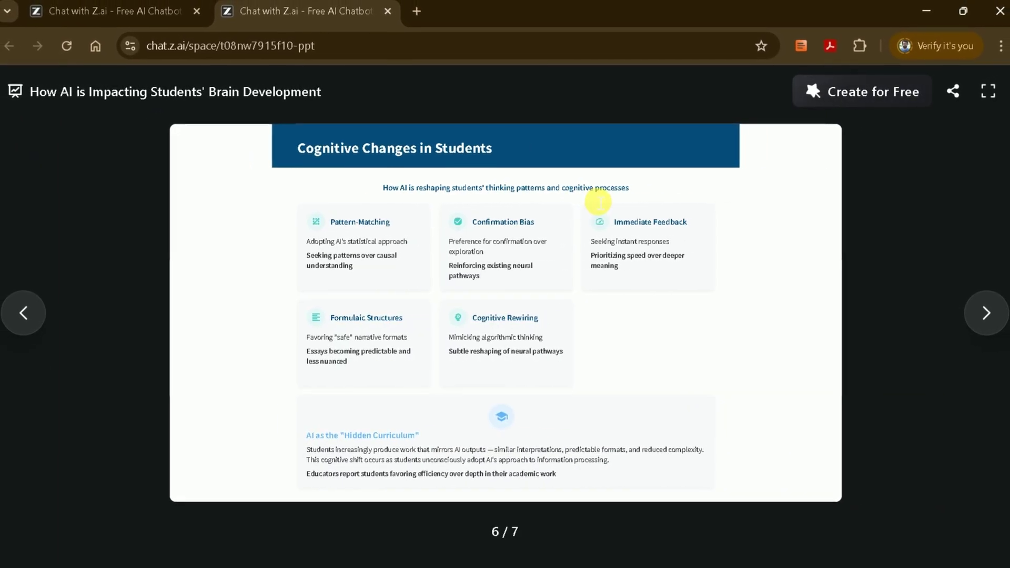
key(Right)
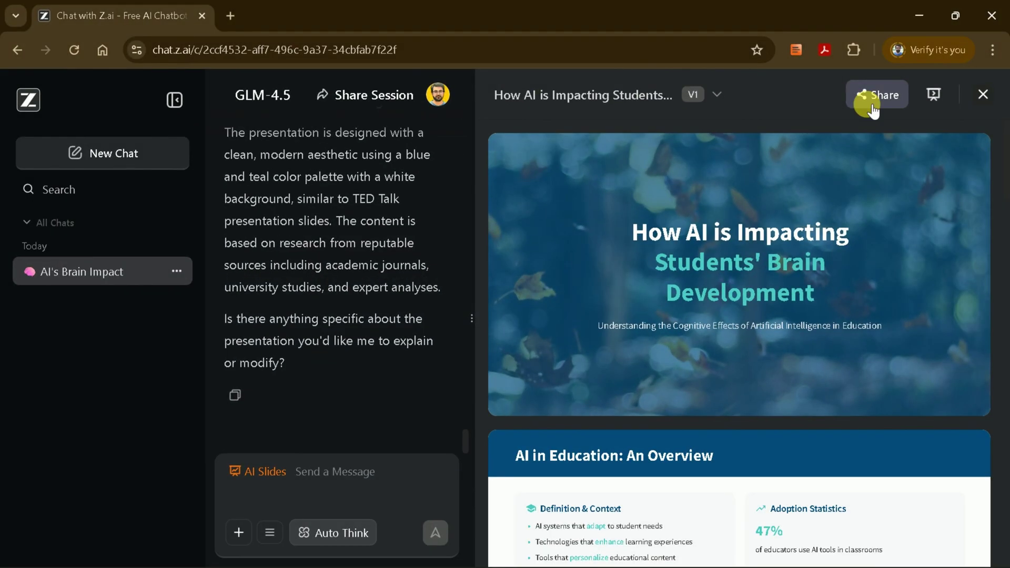
Export the Z.ai deck as a PDF and show the downloaded file in its folder.
click(868, 109)
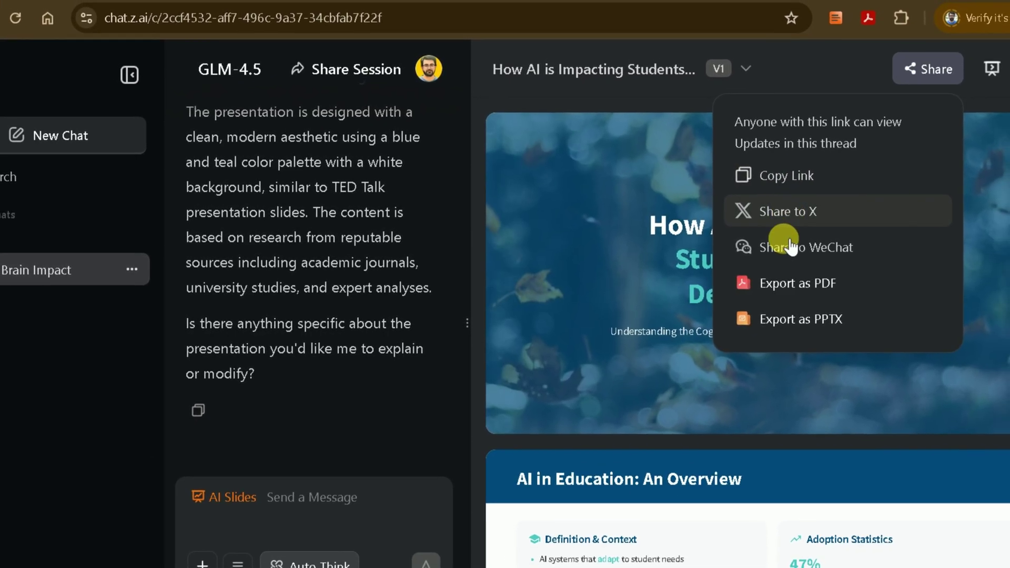
mouse_move(815, 268)
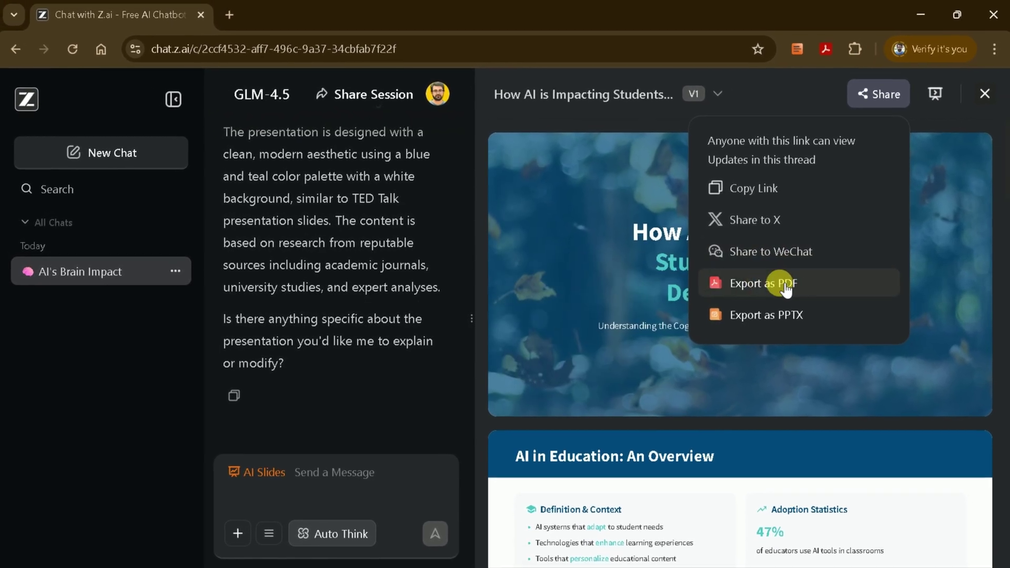
click(774, 289)
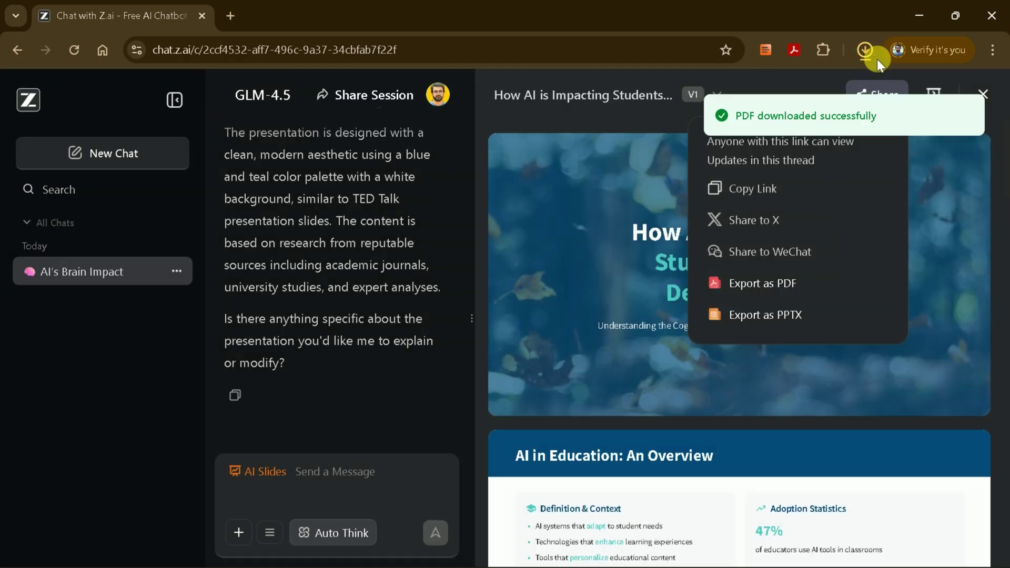
click(875, 59)
click(825, 86)
Open the PDF in Acrobat, dismiss the summary suggestion, and scroll to page 6.
double_click(463, 158)
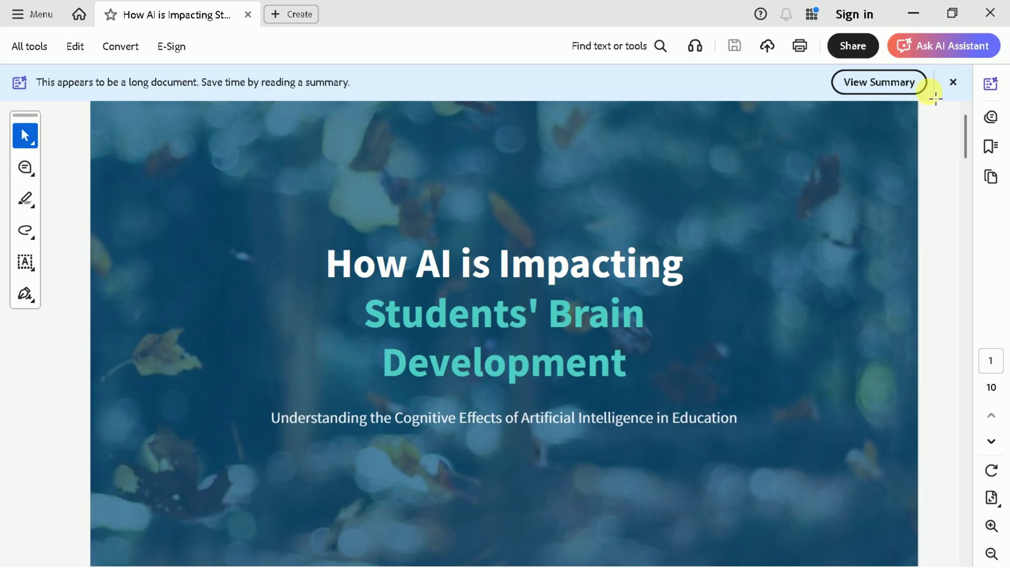
click(953, 82)
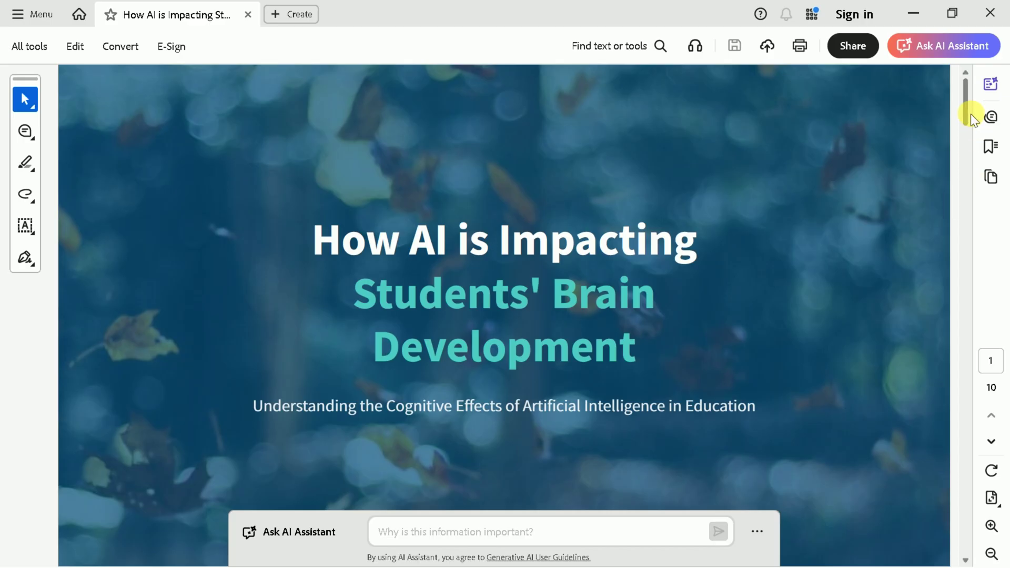
drag(970, 114, 967, 155)
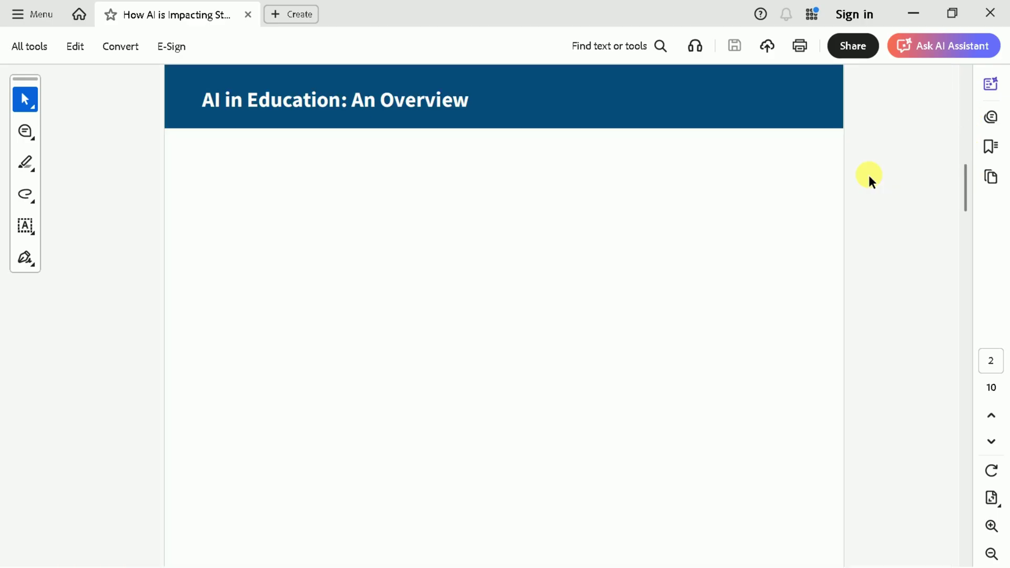
scroll(939, 270, down, 15)
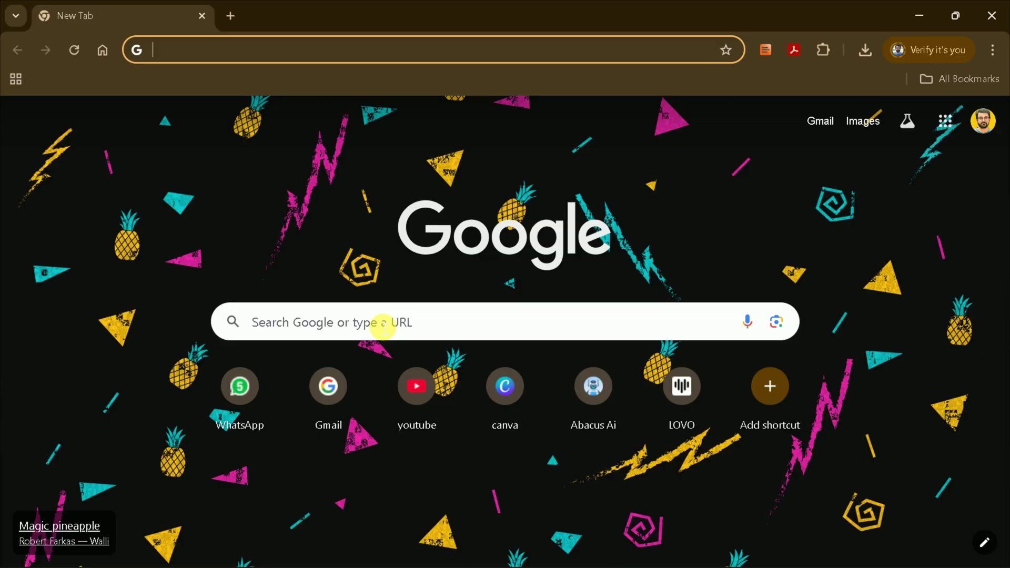
Search Google for 'kimi ai' to find the kimi.com site.
click(428, 309)
text(kimi ai)
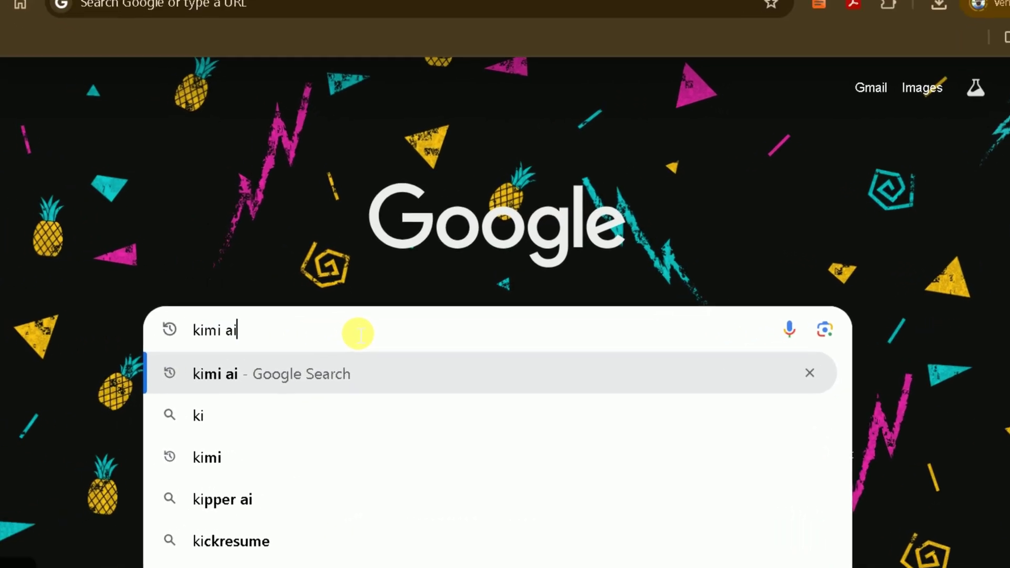
key(Return)
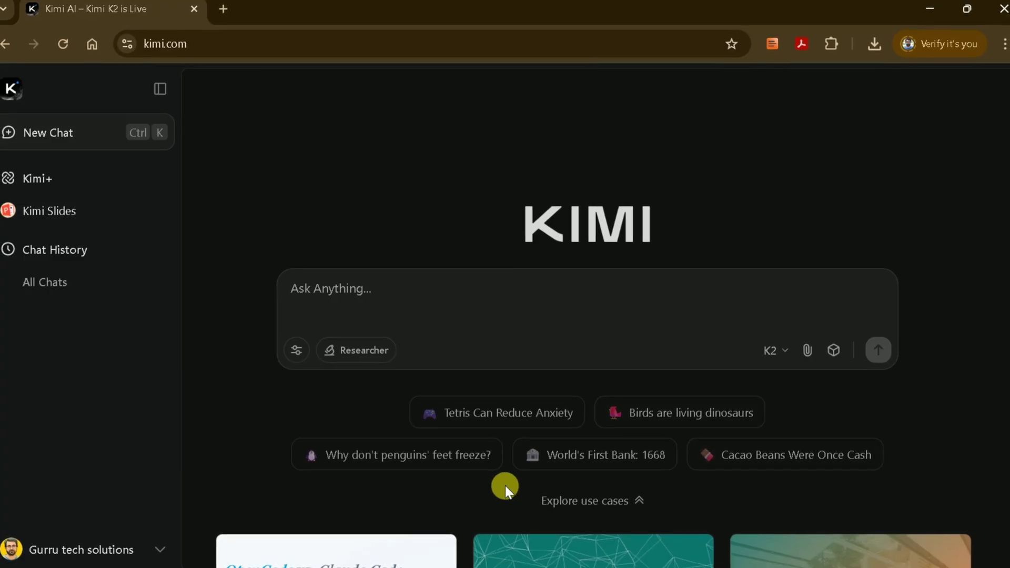
Glance at the Explore use cases examples, then launch Kimi Slides from the sidebar.
click(642, 503)
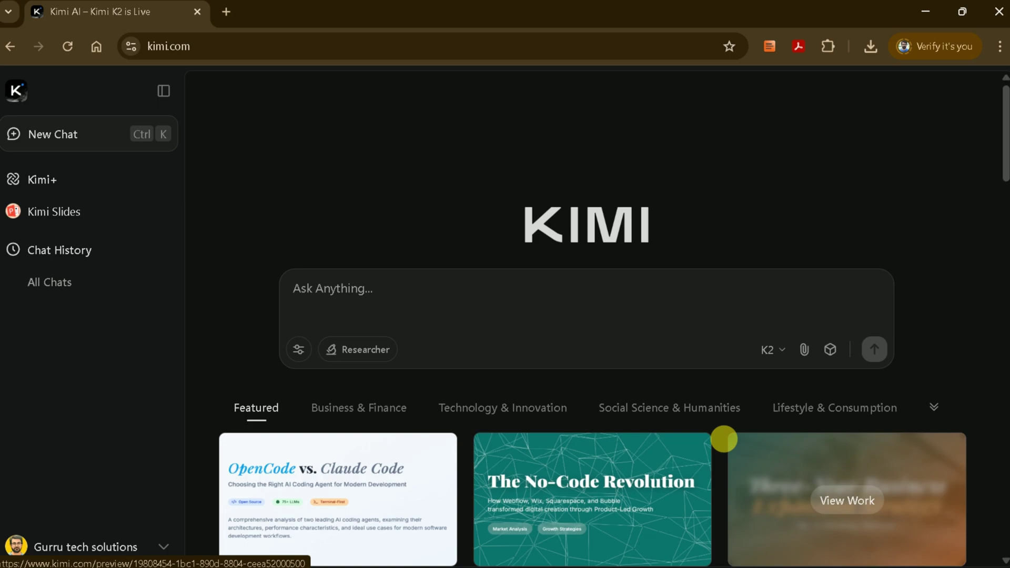
click(933, 416)
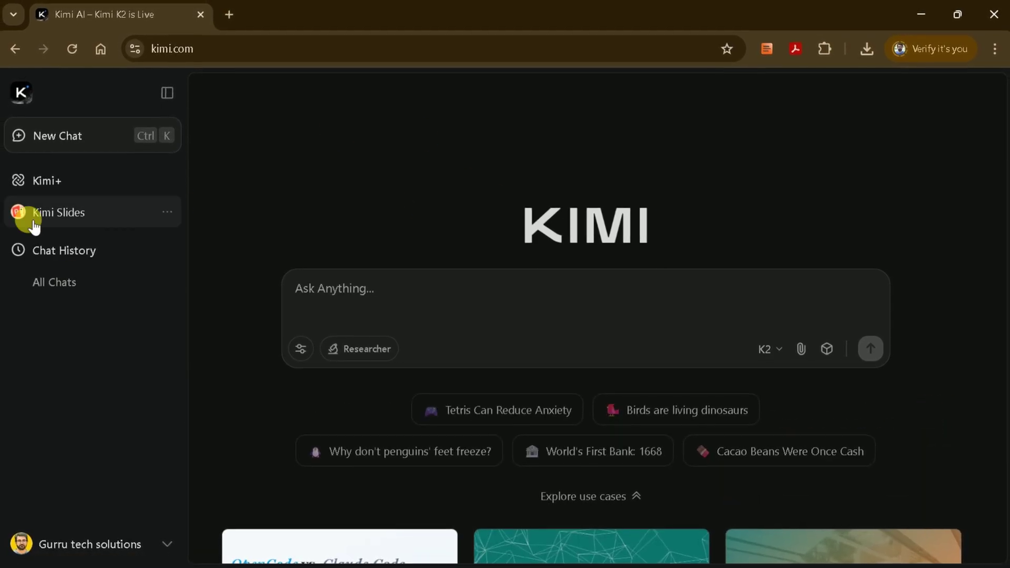
click(60, 216)
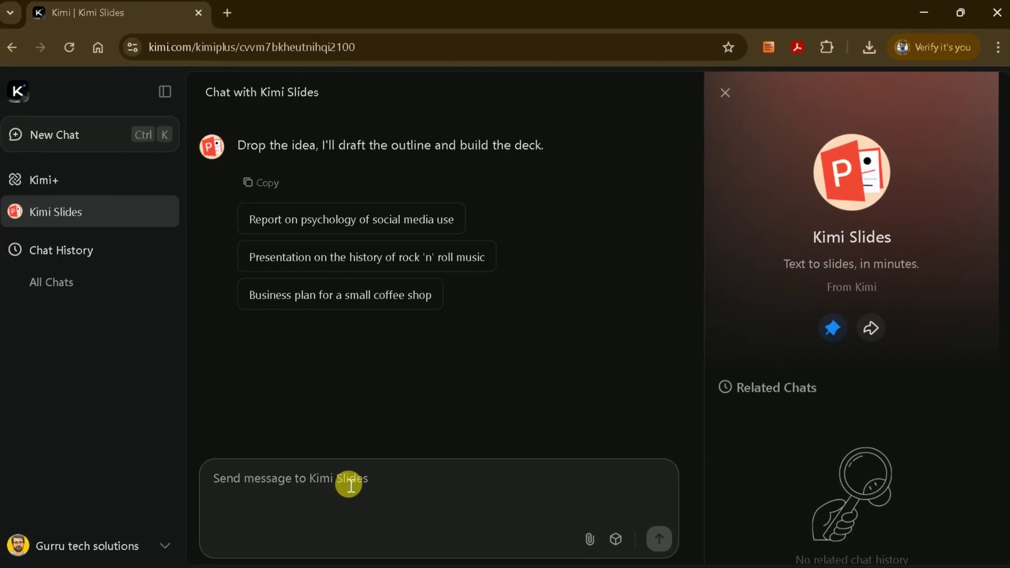
Send Kimi Slides 'The role of Ai in teaching and learning' and review the generated outline.
text(The role pf)
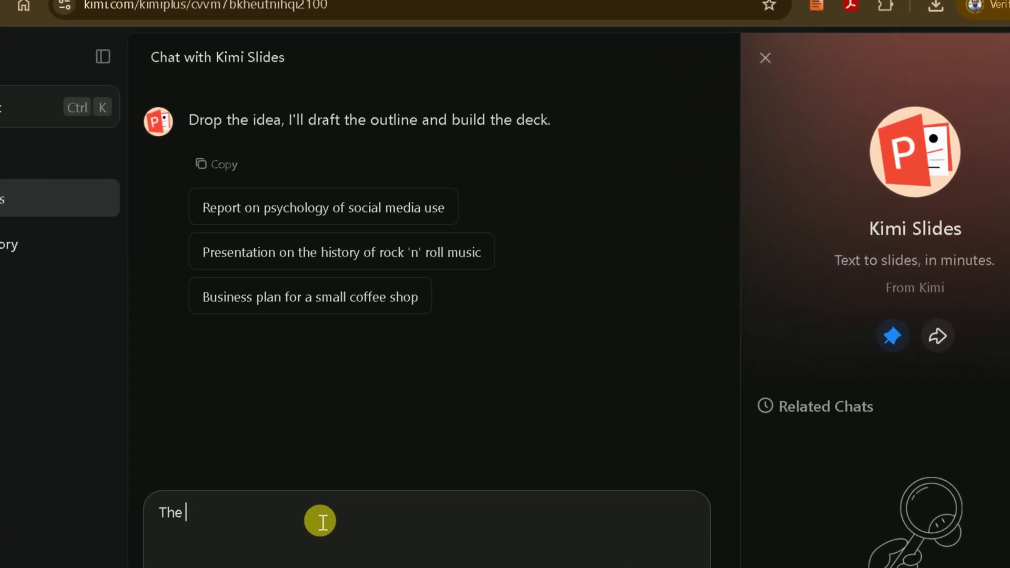
key(BackSpace)
key(BackSpace)
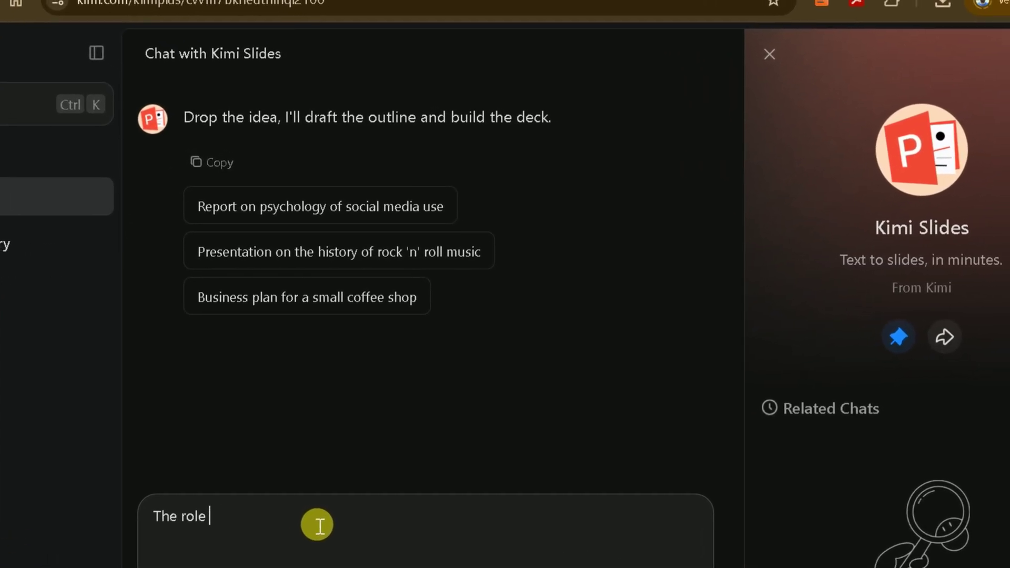
text(of Ai in)
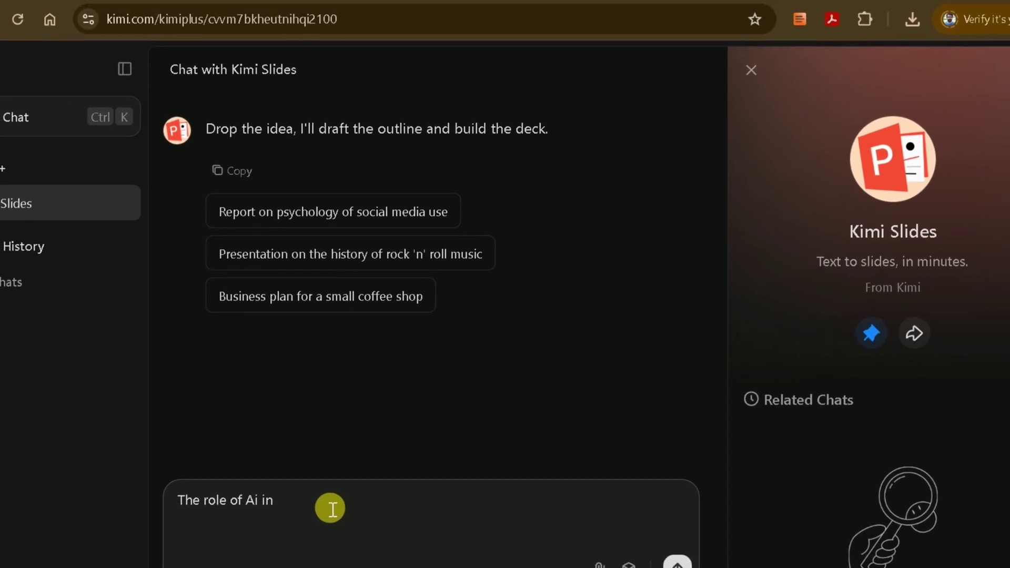
text( teaching and learning)
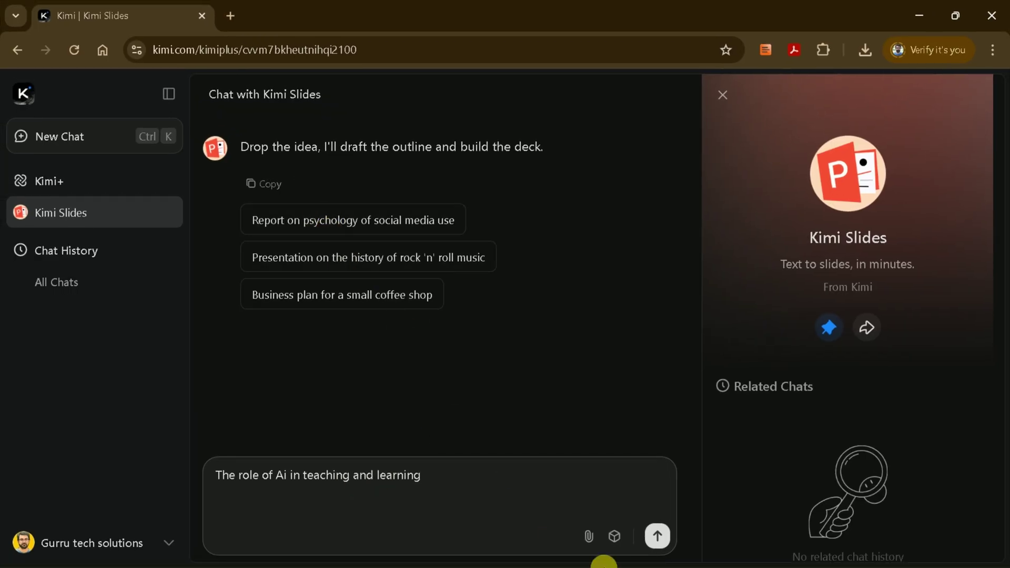
click(654, 536)
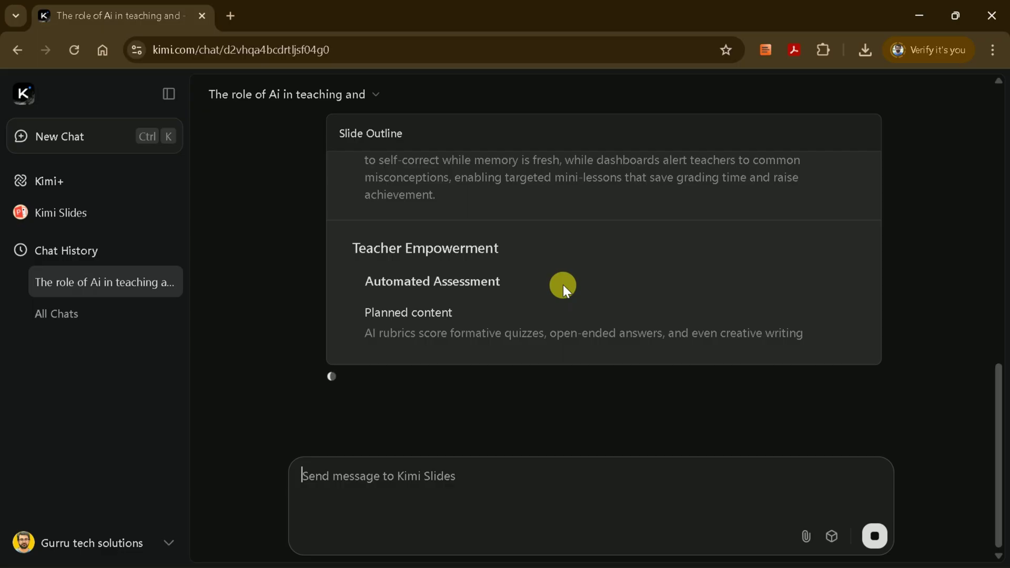
scroll(589, 302, up, 15)
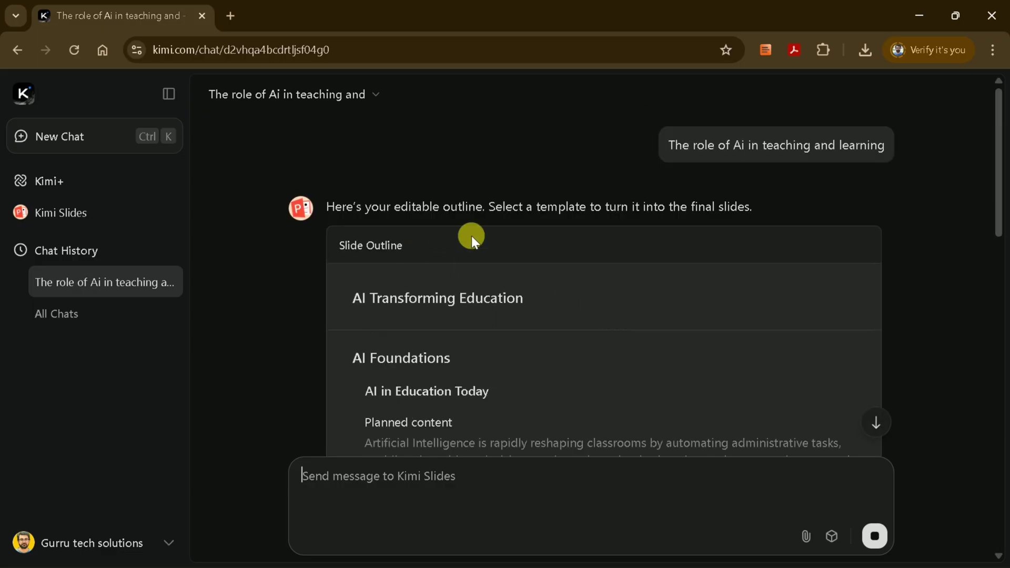
scroll(540, 301, down, 10)
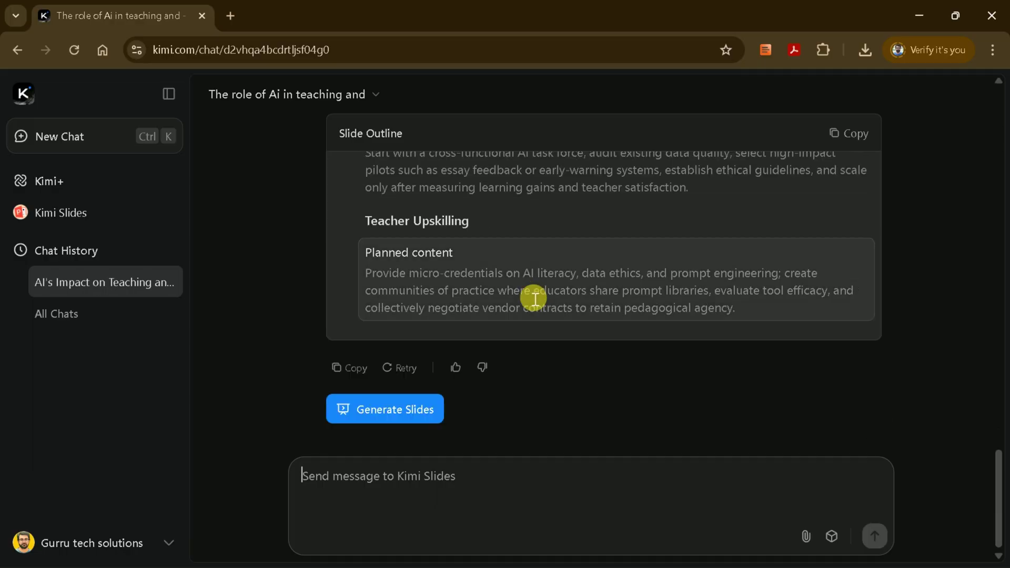
Open the template chooser and preview the first templates, from Outdoor Industry to AI Industry Insights.
click(382, 411)
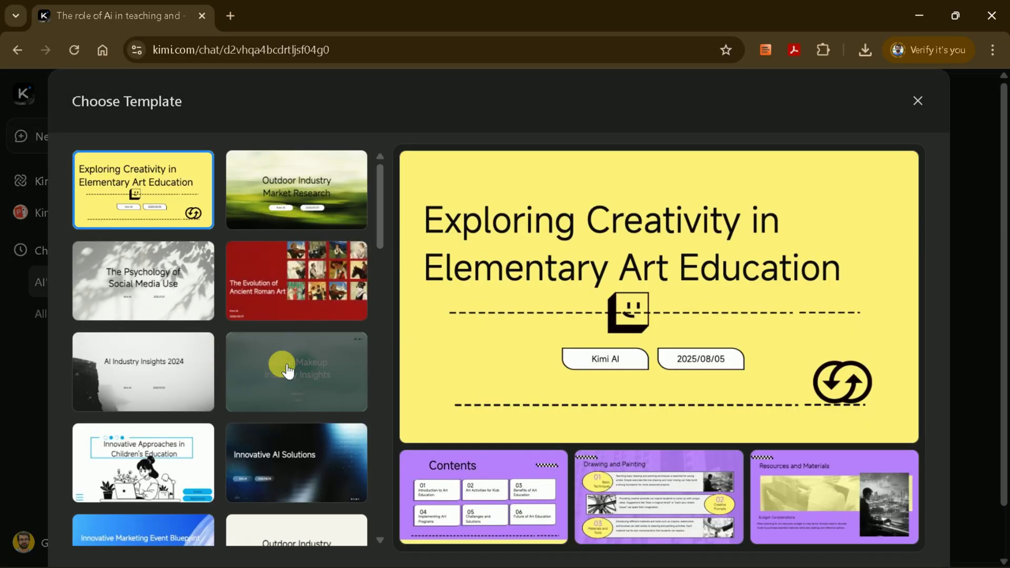
click(255, 203)
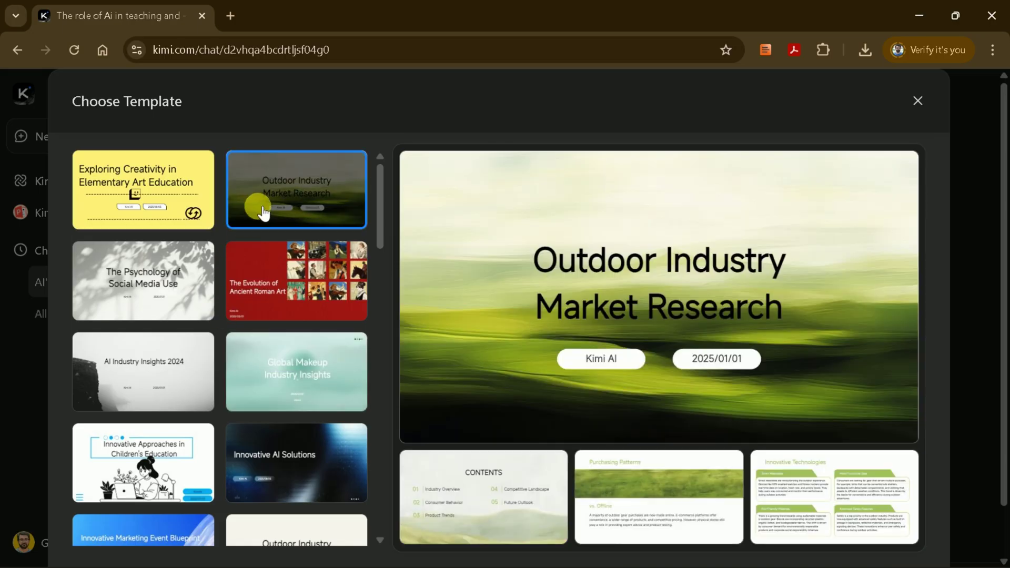
click(152, 289)
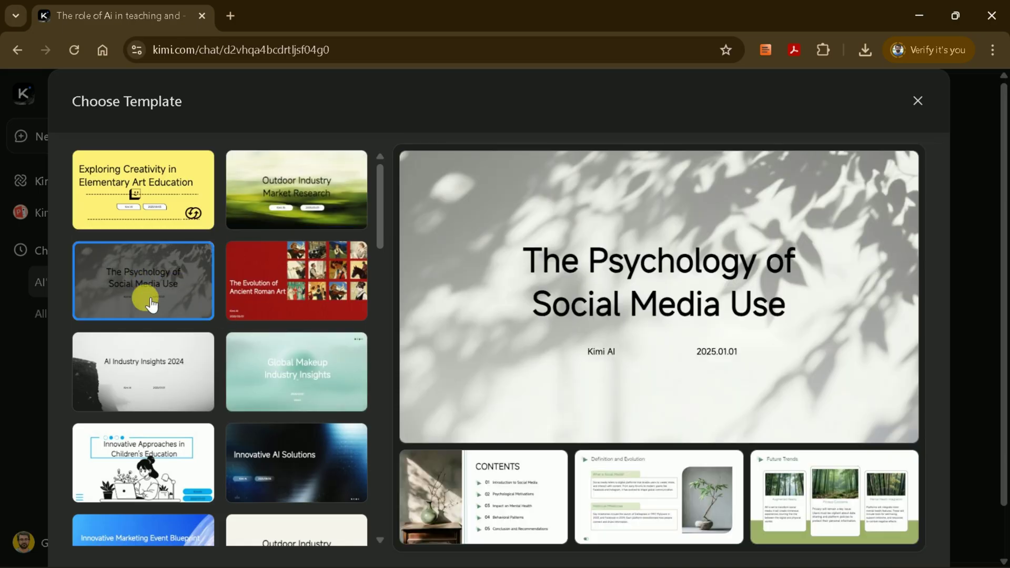
click(301, 302)
click(292, 350)
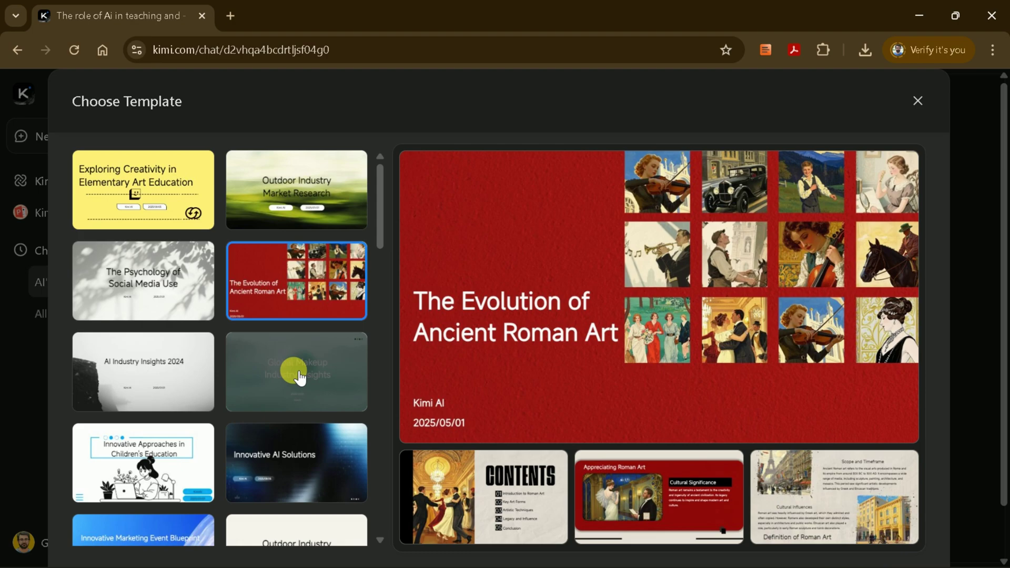
click(176, 361)
Browse further templates and select Innovative Approaches in Children's Education.
scroll(247, 305, down, 3)
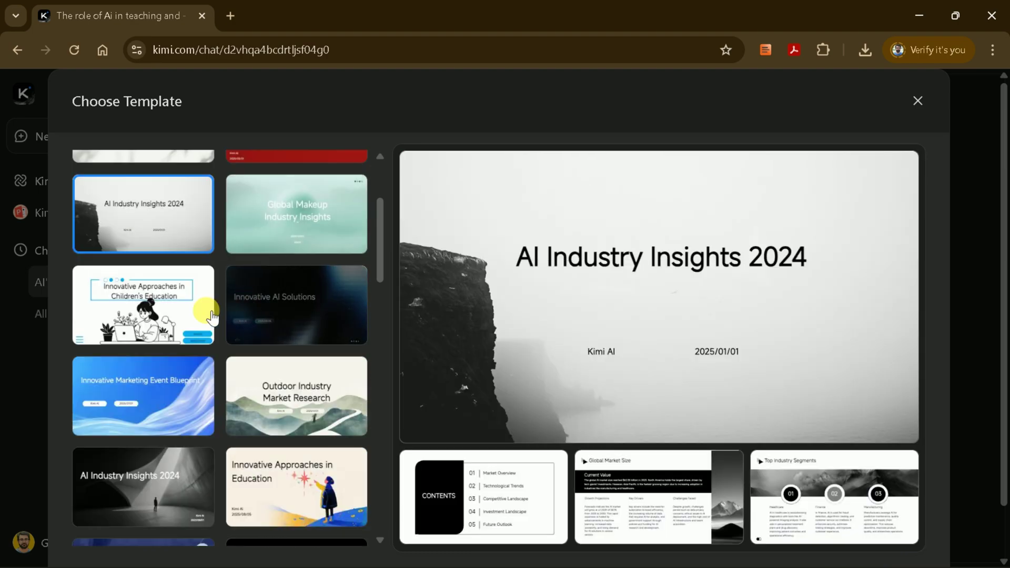
click(158, 300)
click(290, 313)
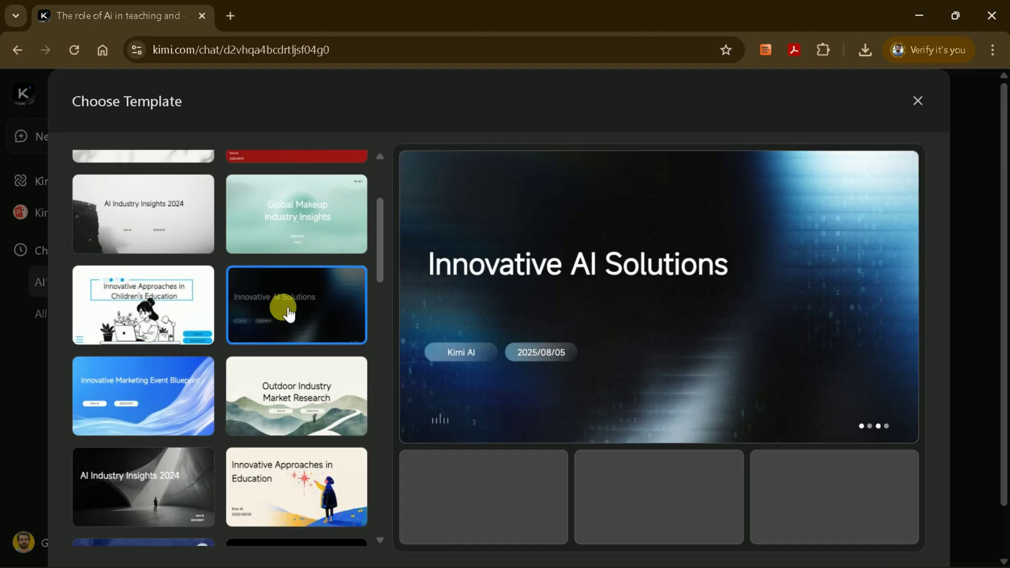
click(183, 386)
scroll(192, 388, down, 7)
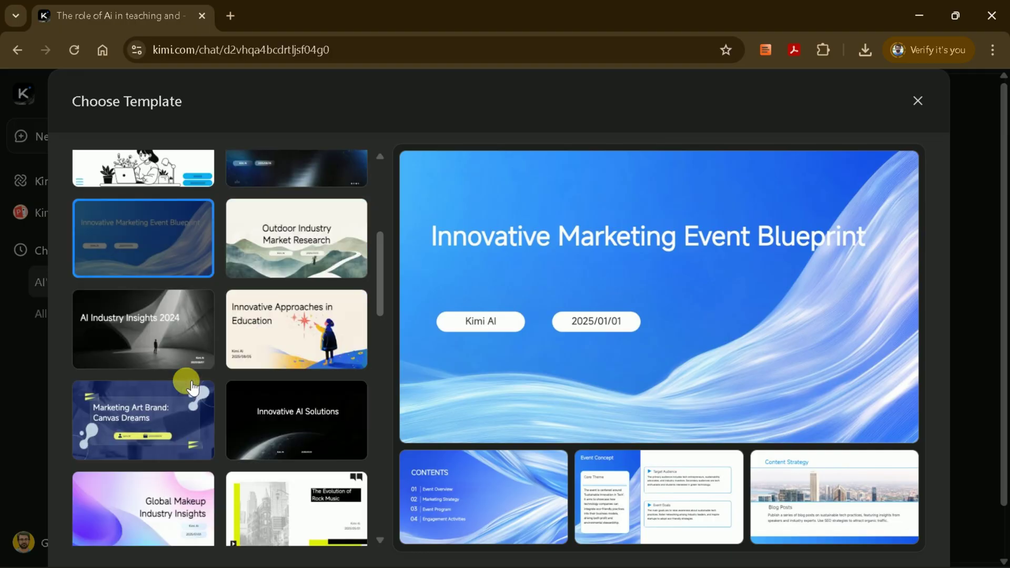
scroll(240, 405, down, 8)
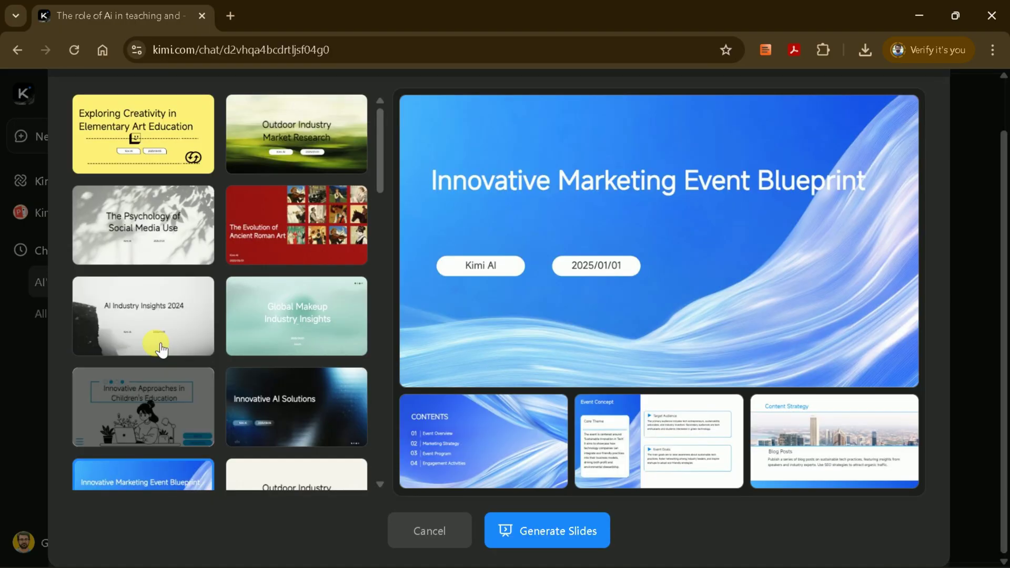
click(157, 347)
click(165, 400)
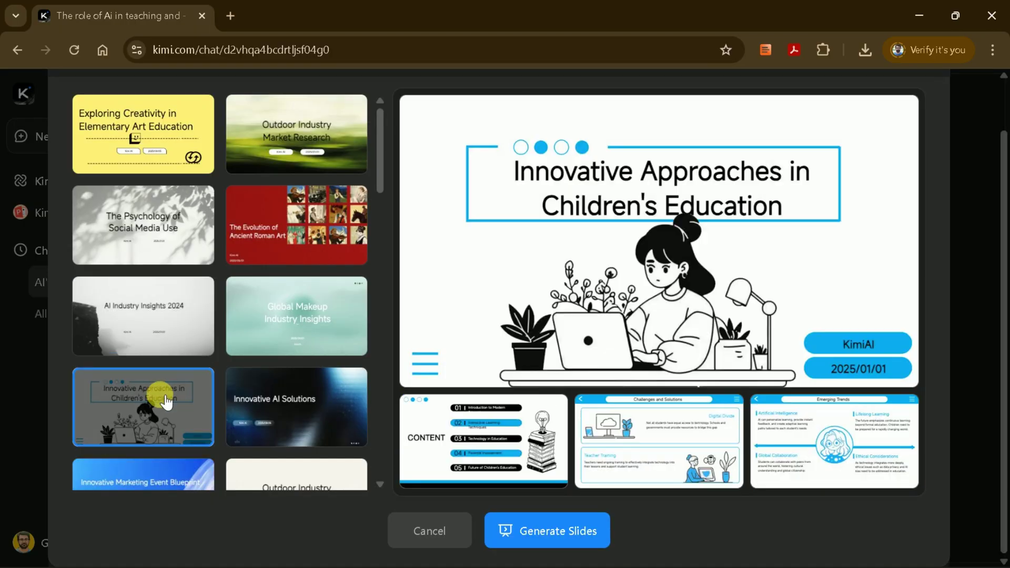
Generate the 21-slide 'AI Transforming Education' deck from the outline in the chosen template.
click(571, 545)
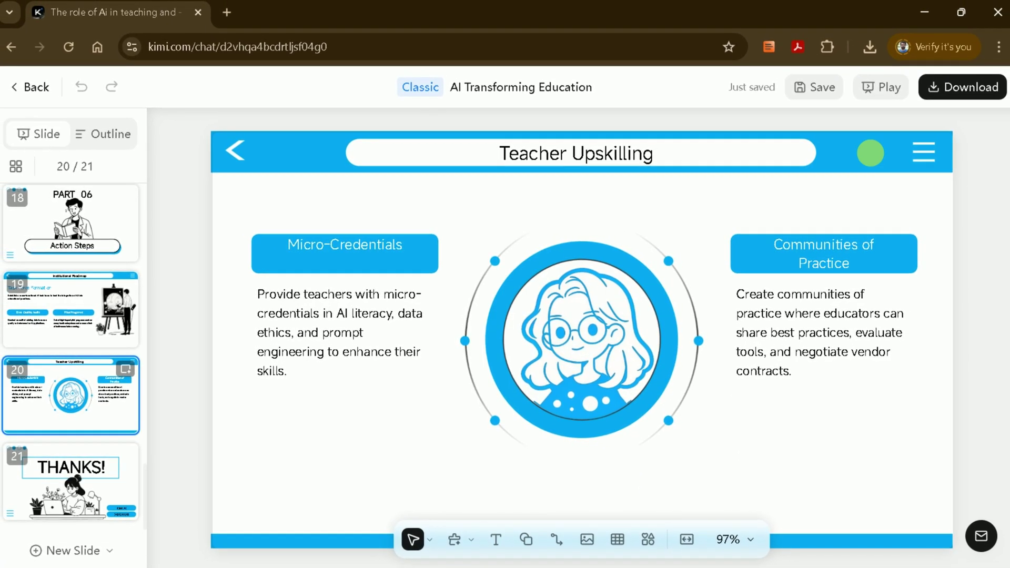
click(889, 90)
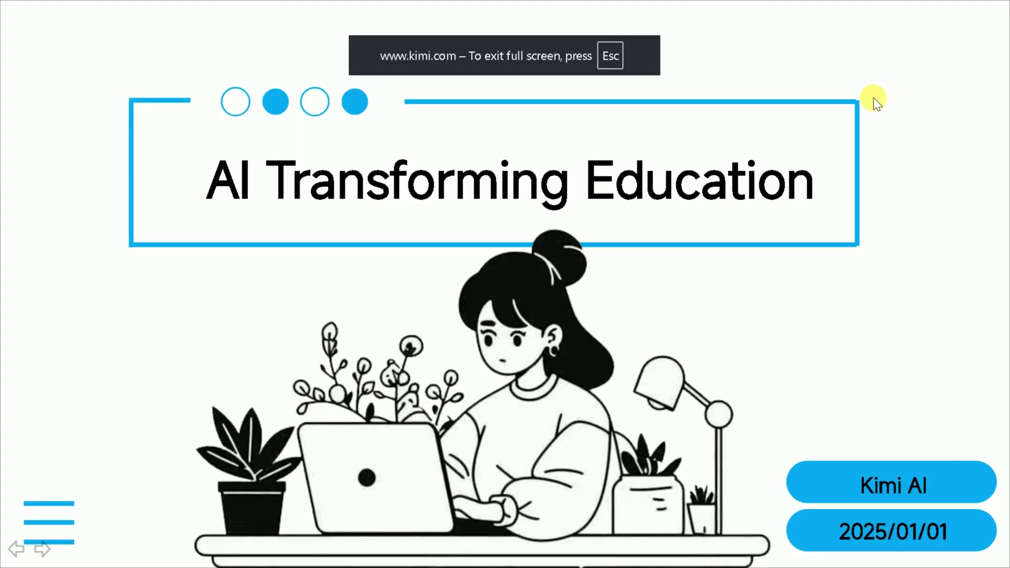
click(655, 190)
click(675, 203)
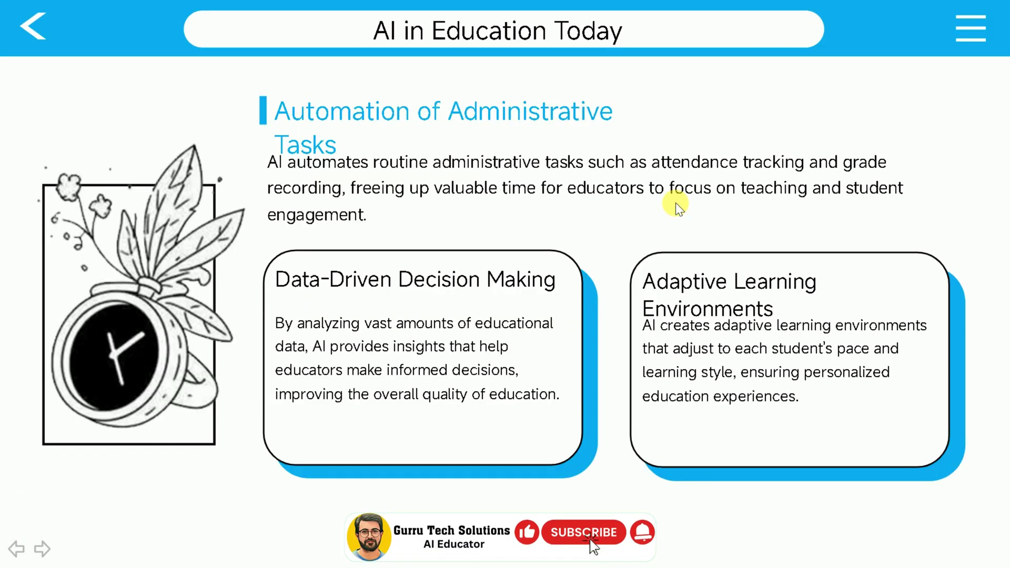
click(676, 203)
click(675, 203)
click(675, 203)
click(675, 203)
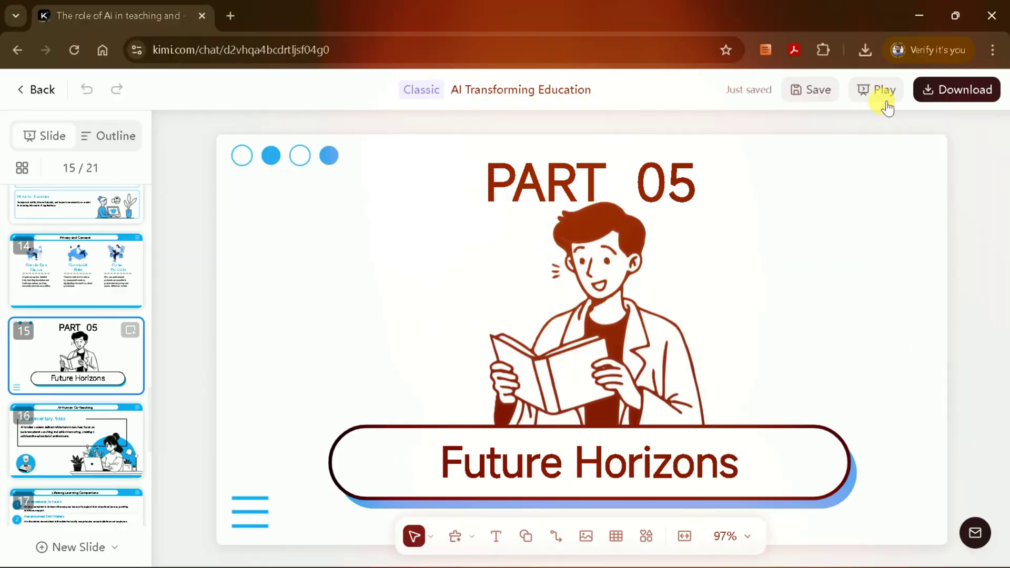
Export the AI Transforming Education deck as a PPT and open the downloaded file.
click(971, 93)
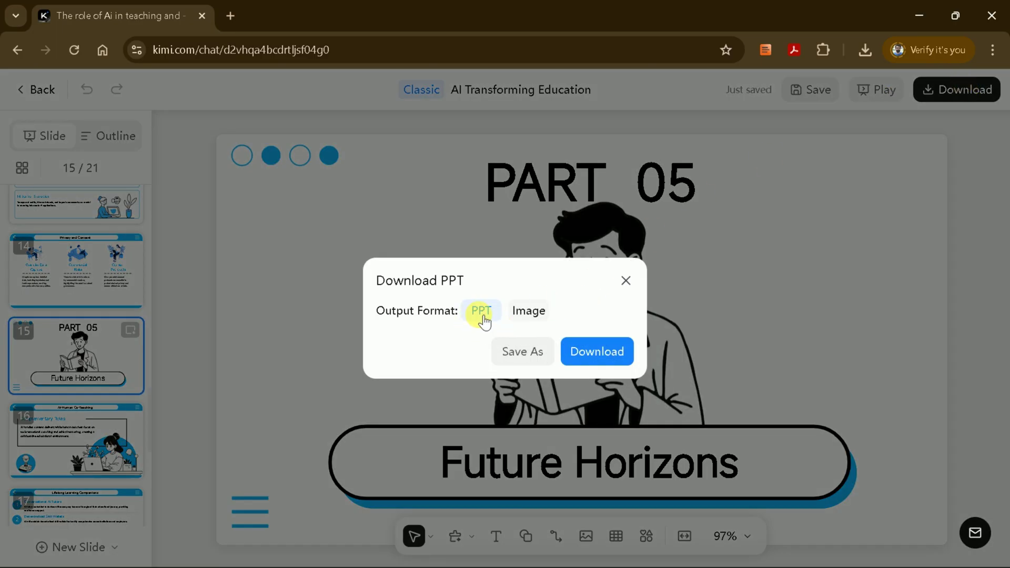
click(601, 361)
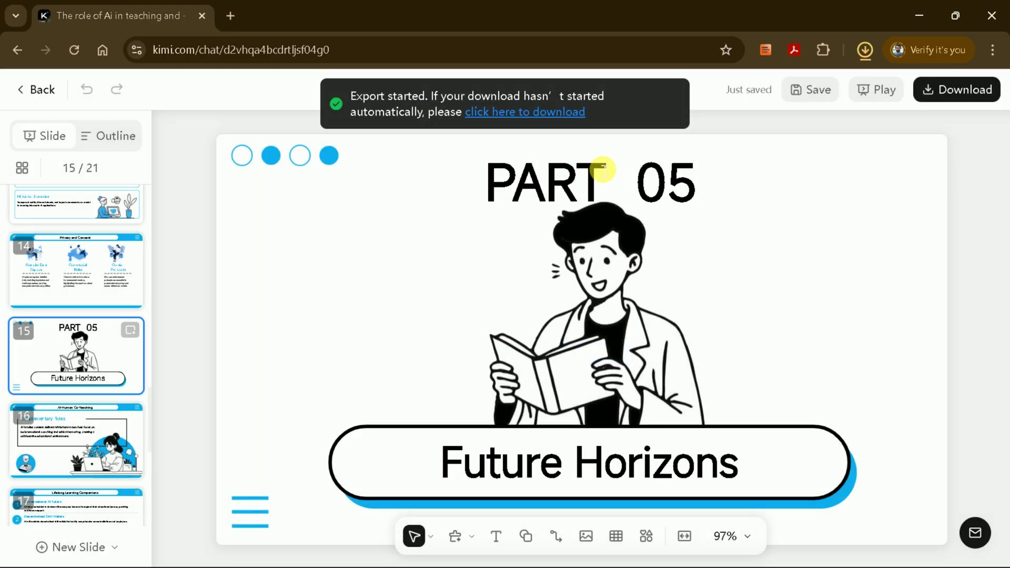
click(866, 47)
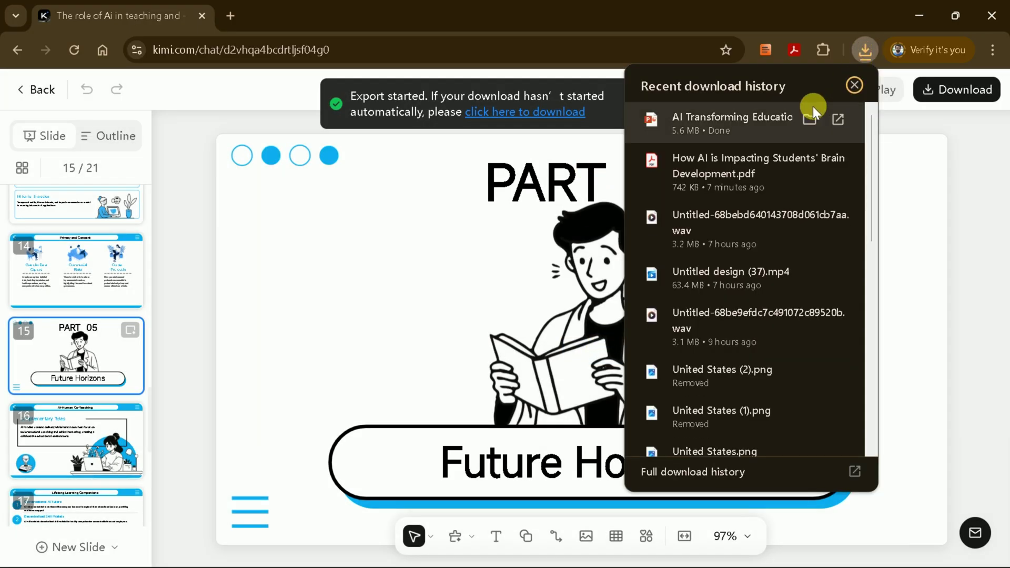
click(834, 122)
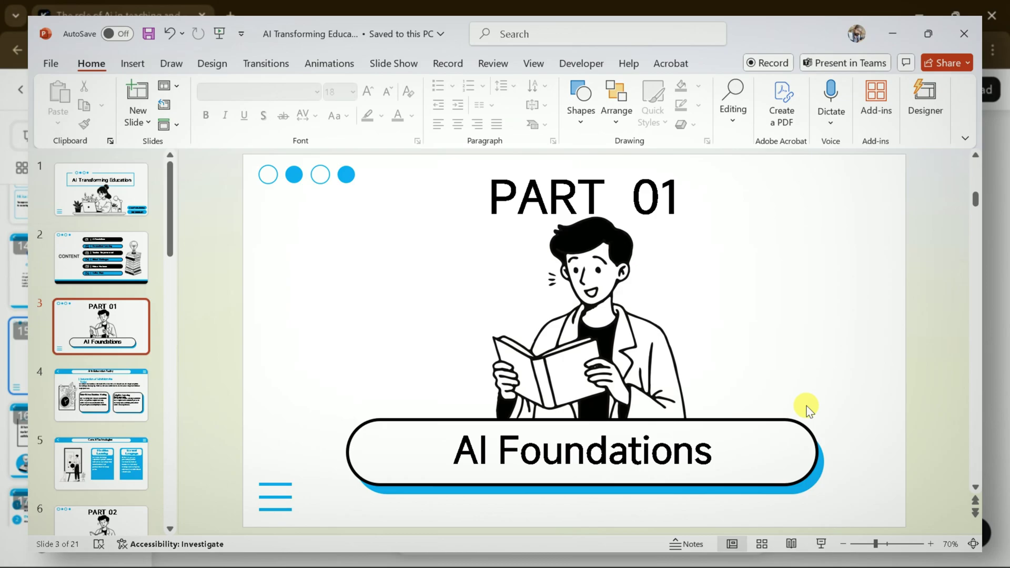
Scroll through the 21 slide thumbnails in PowerPoint and return to the title slide.
scroll(810, 410, down, 3)
scroll(778, 439, up, 5)
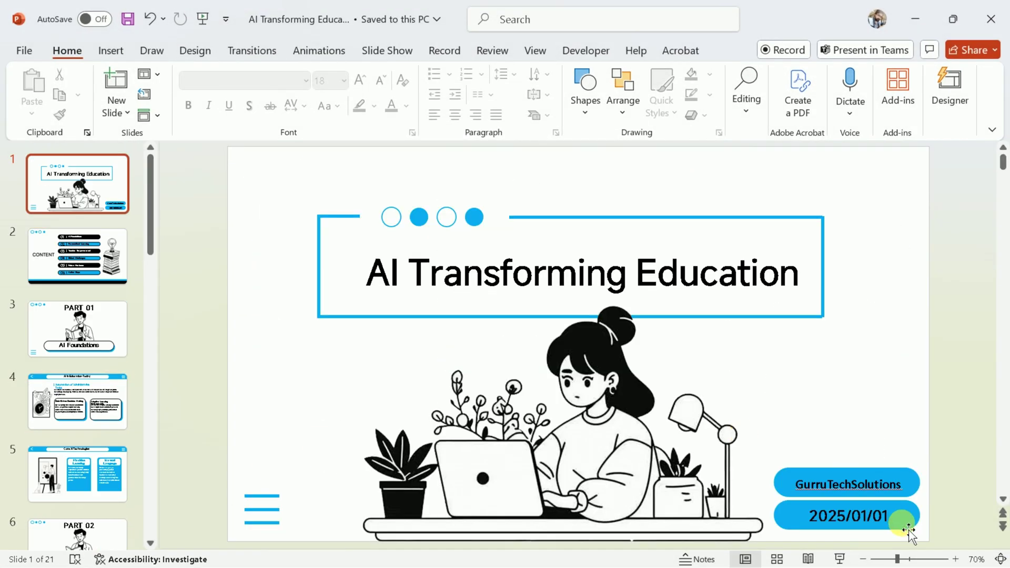